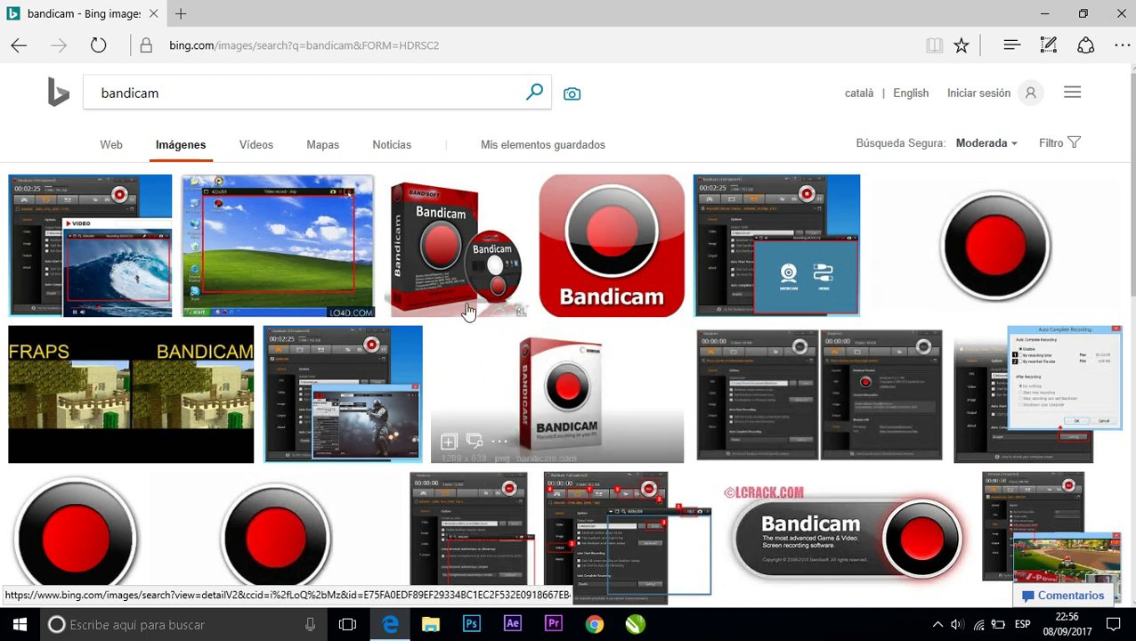
left_click(395, 99)
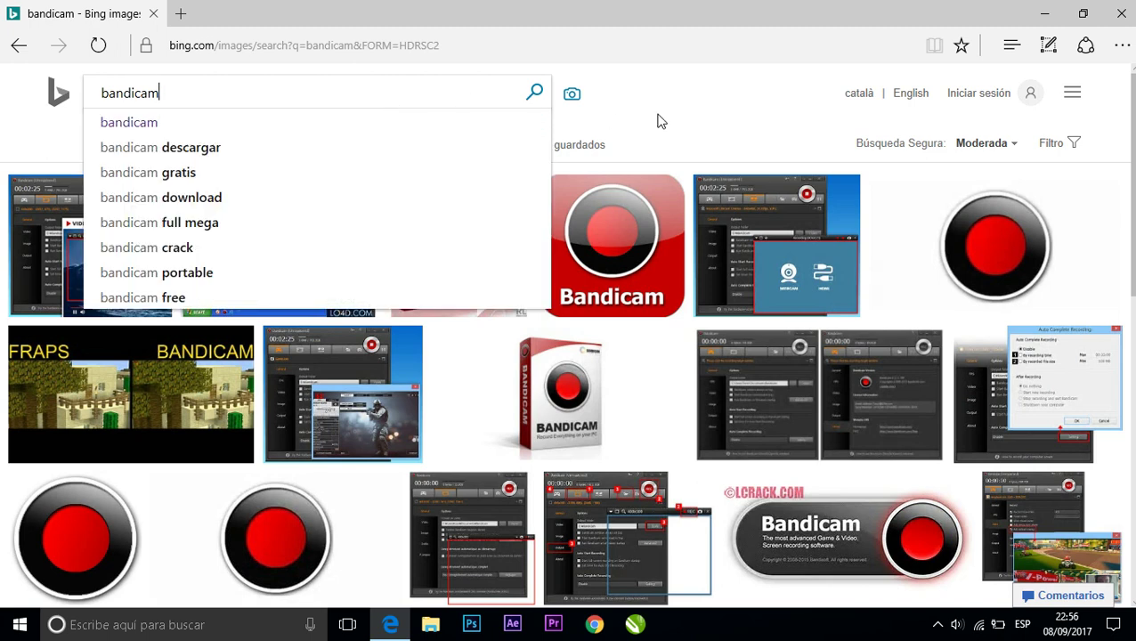
left_click(725, 121)
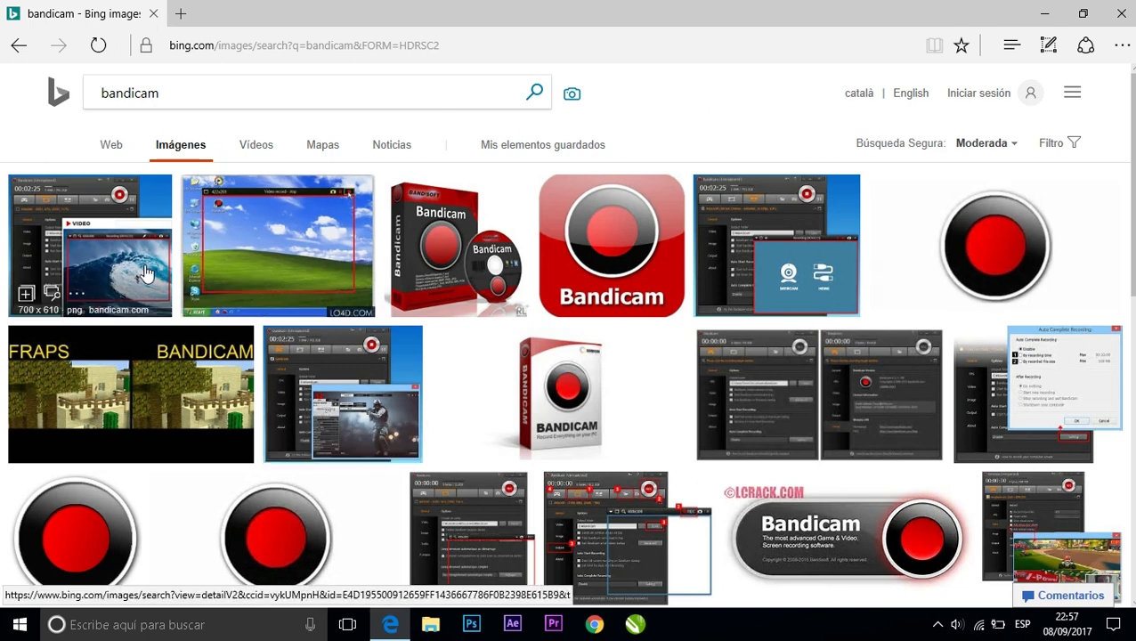
mouse_move(145, 273)
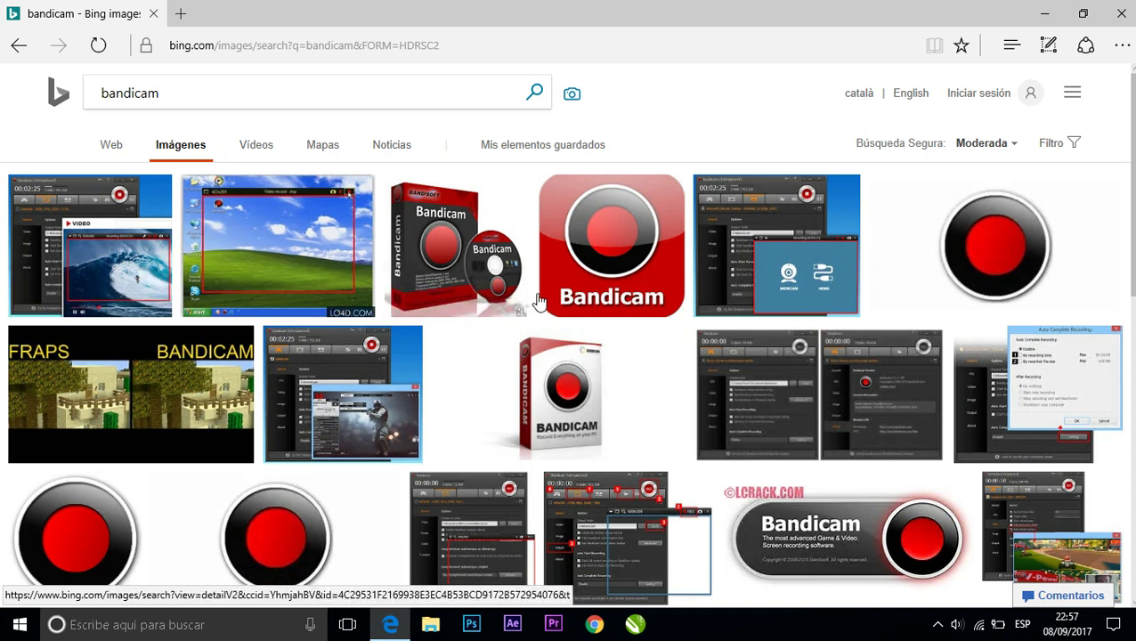
left_click(938, 624)
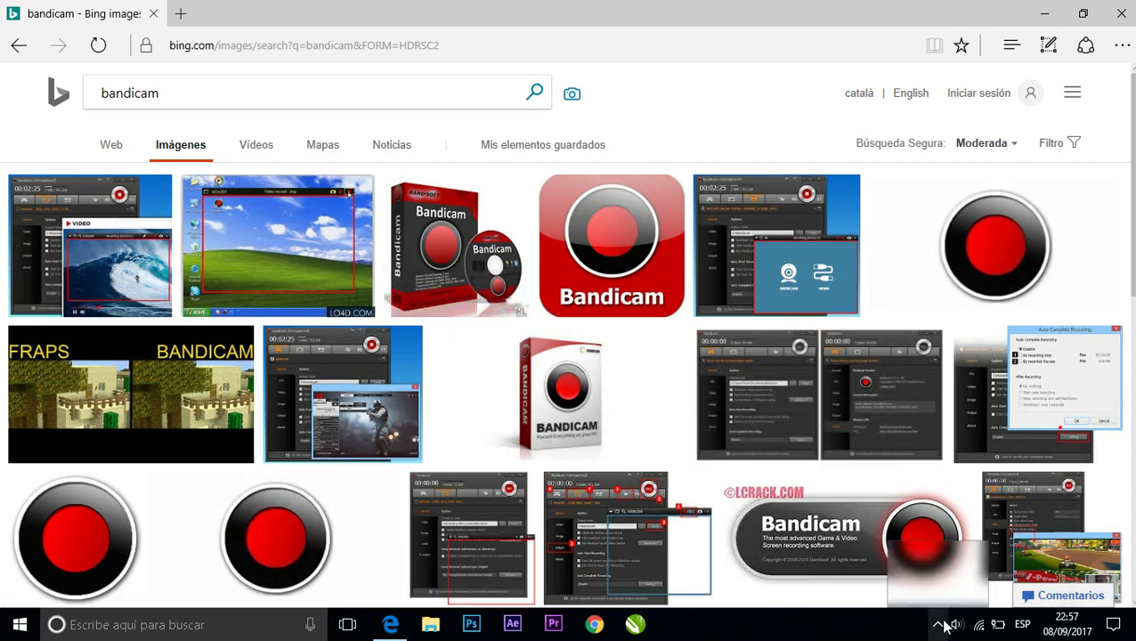
left_click(626, 9)
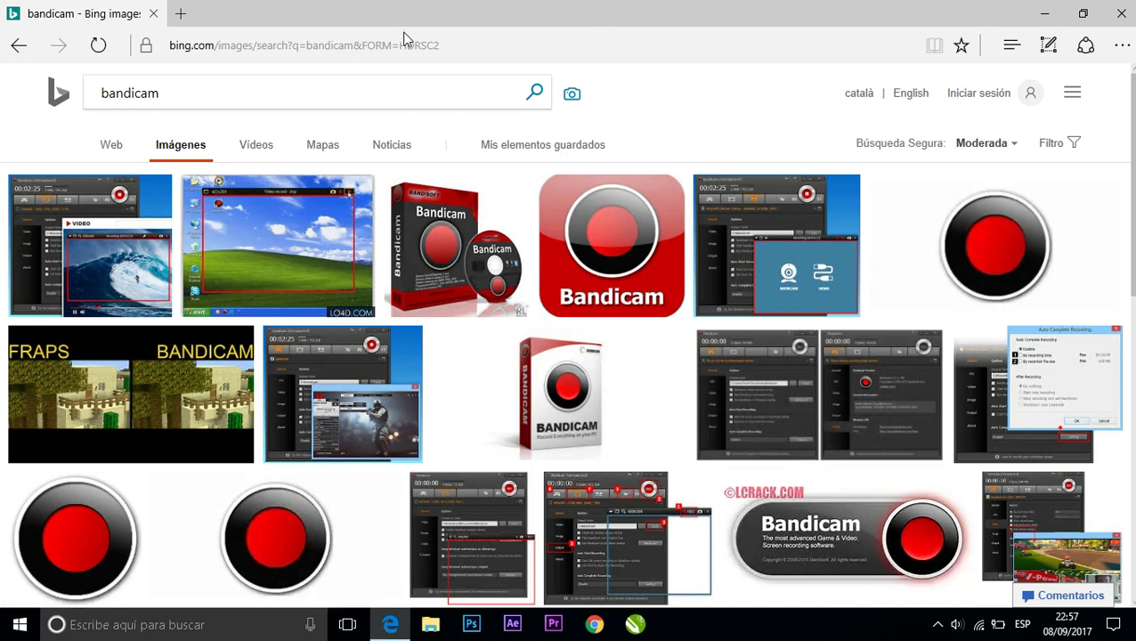
Search the images for "action mirillis" and view the enlarged screenshot of Action!'s Video Recording settings before closing the preview
left_click(260, 97)
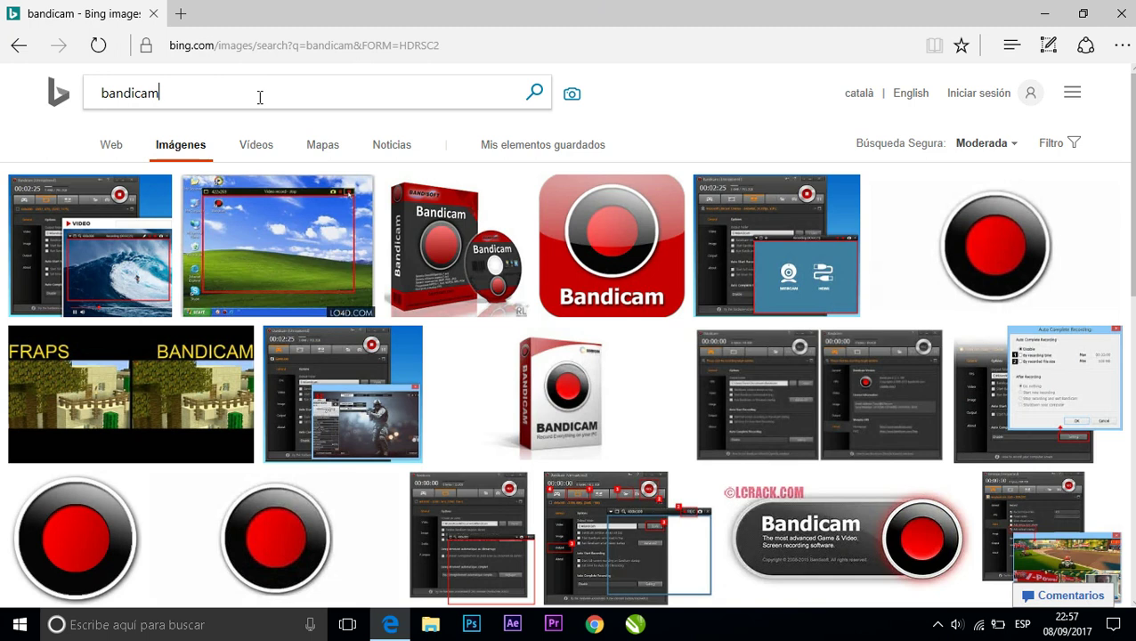
key("BackSpace")
key("BackSpace")
key("BackSpace")
key("BackSpace")
key("BackSpace")
key("BackSpace")
key("BackSpace")
key("BackSpace")
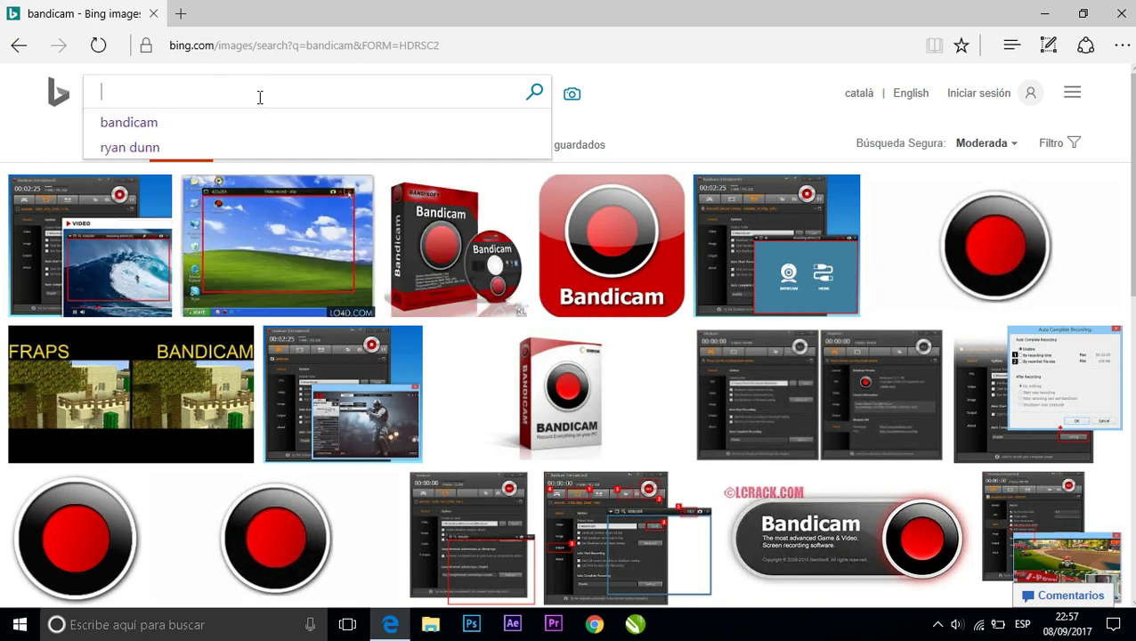
type("act")
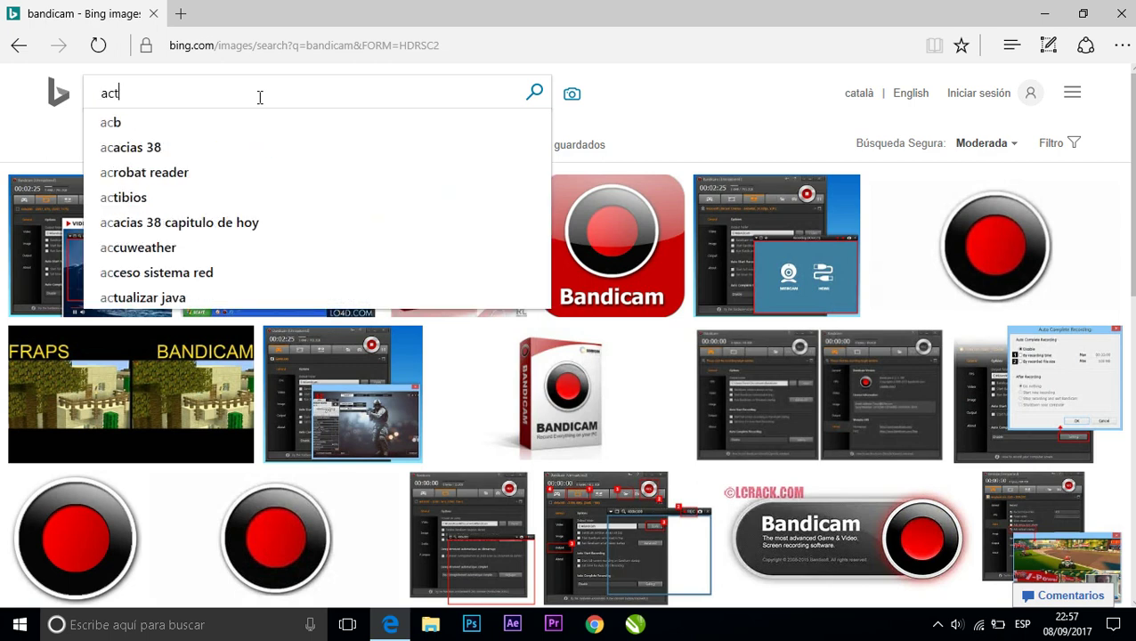
type("ion")
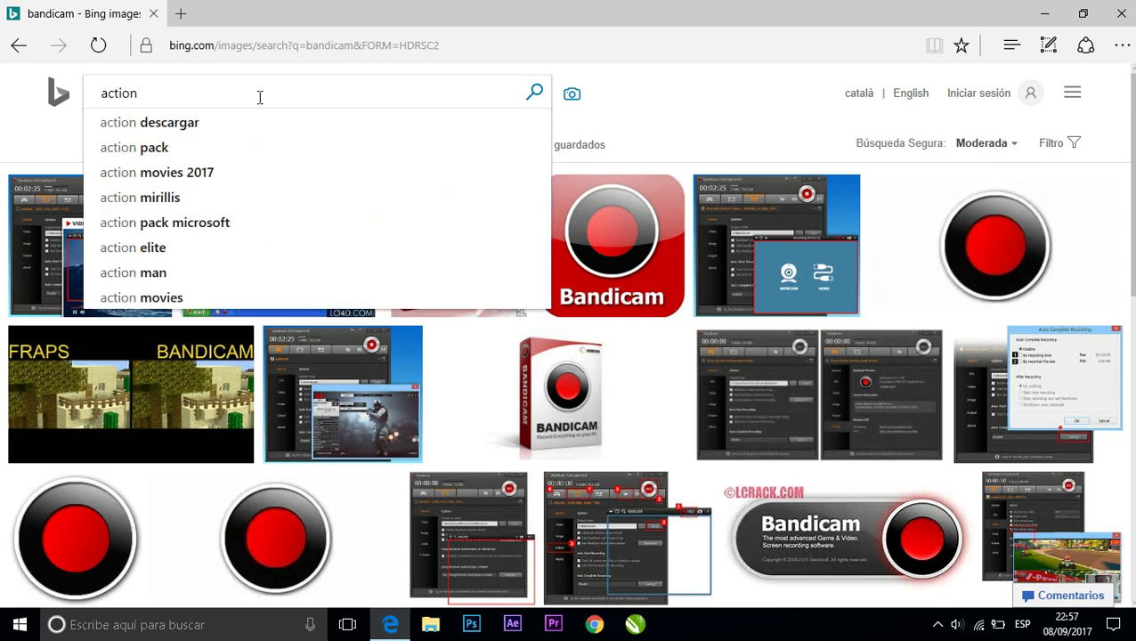
left_click(190, 199)
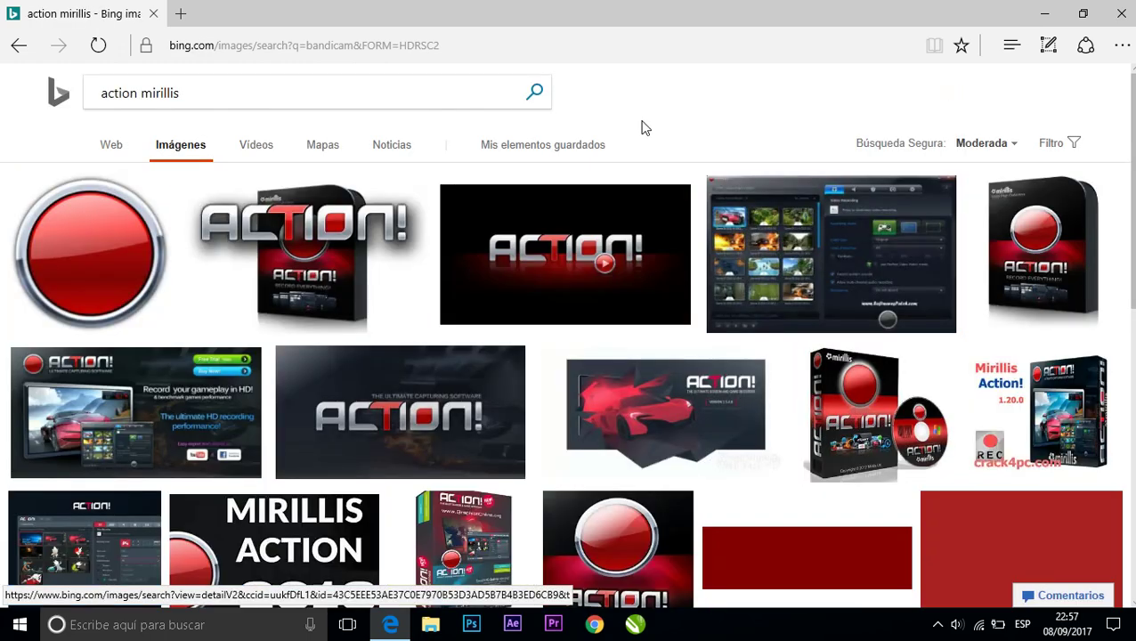
left_click(826, 228)
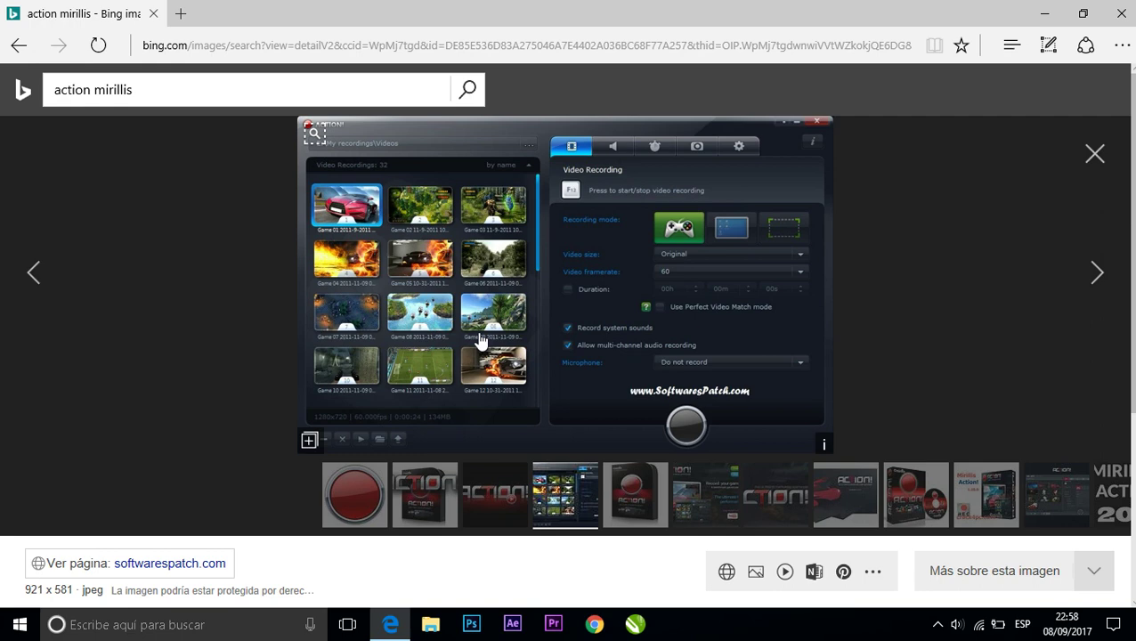
left_click(1096, 158)
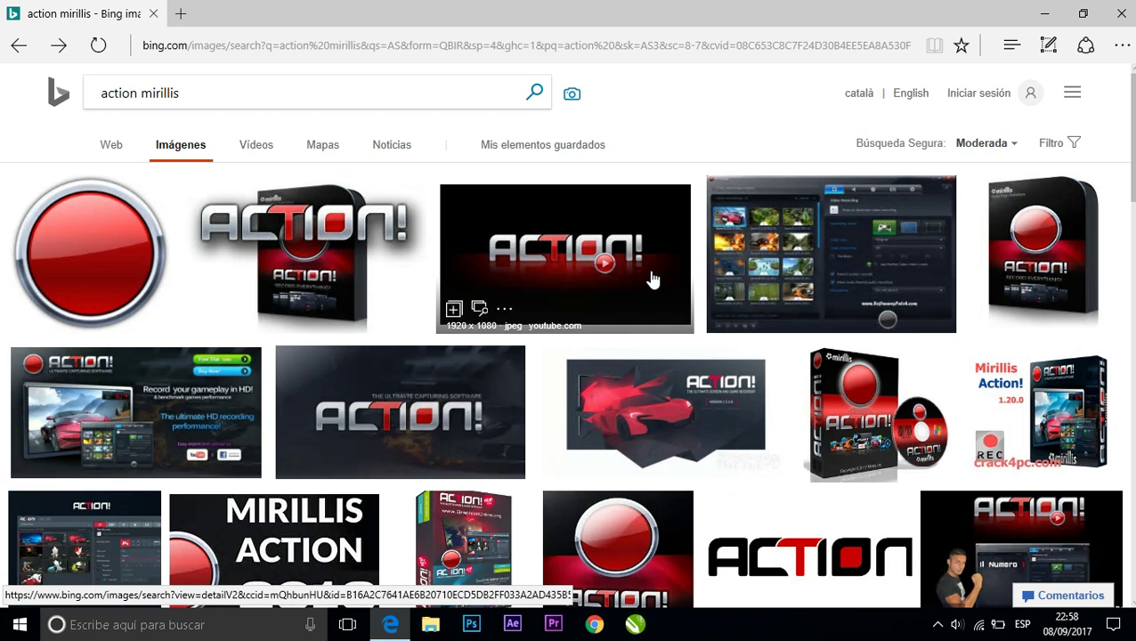
Clear the "action mirillis" query from the image search box
left_click(272, 100)
key("BackSpace")
key("BackSpace")
key("BackSpace")
key("BackSpace")
key("BackSpace")
key("BackSpace")
key("BackSpace")
key("BackSpace")
key("BackSpace")
key("BackSpace")
key("BackSpace")
key("BackSpace")
key("BackSpace")
key("BackSpace")
key("BackSpace")
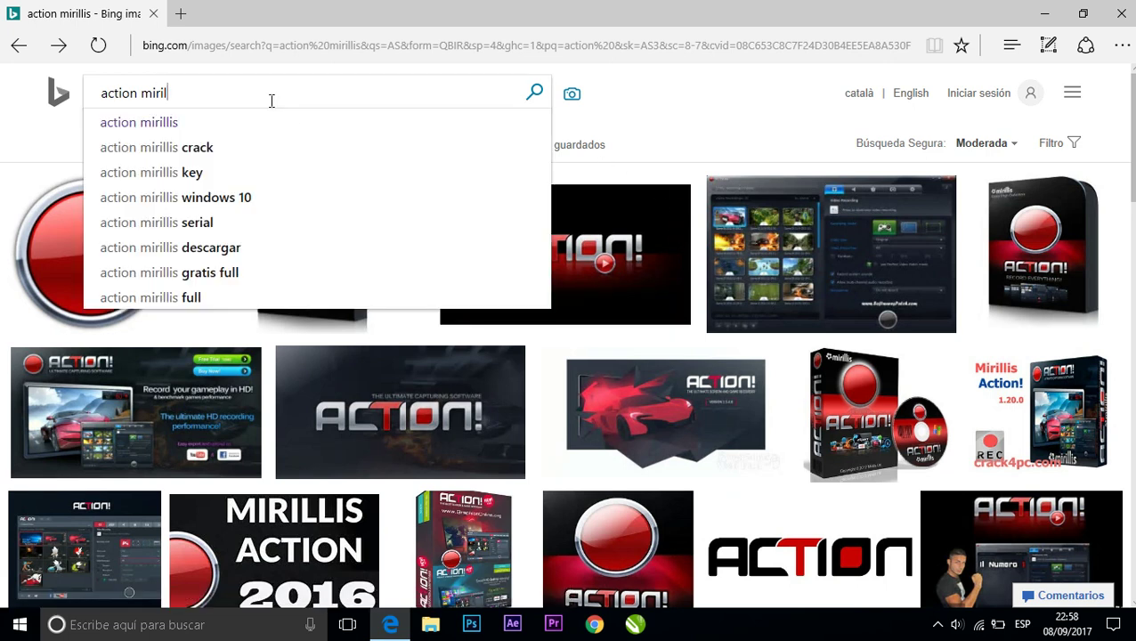
type("pr")
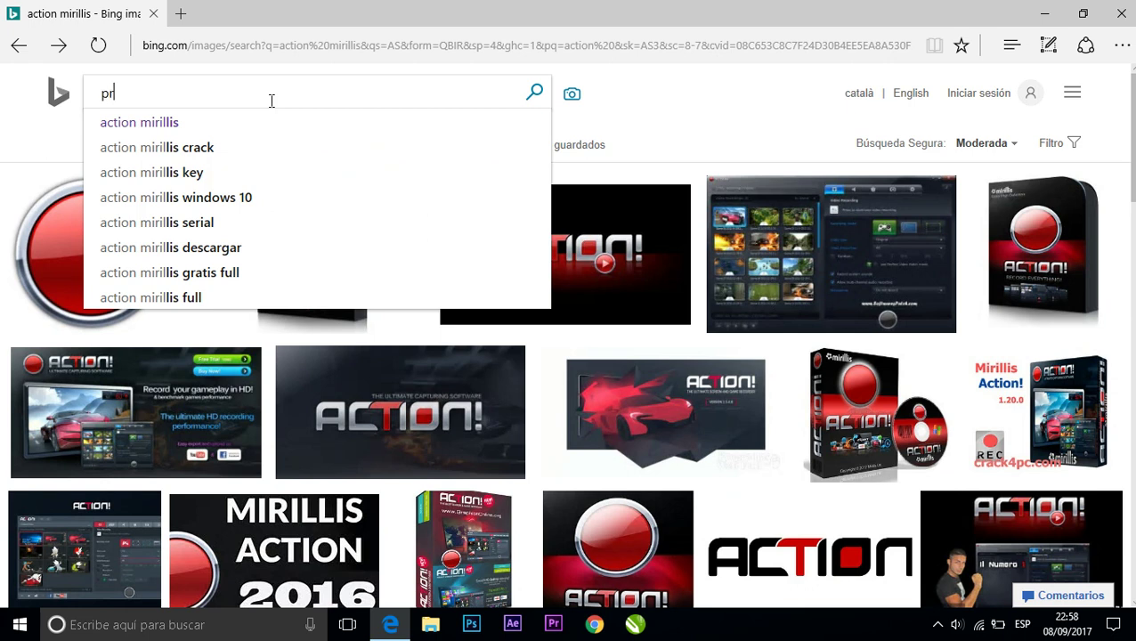
type("ograma")
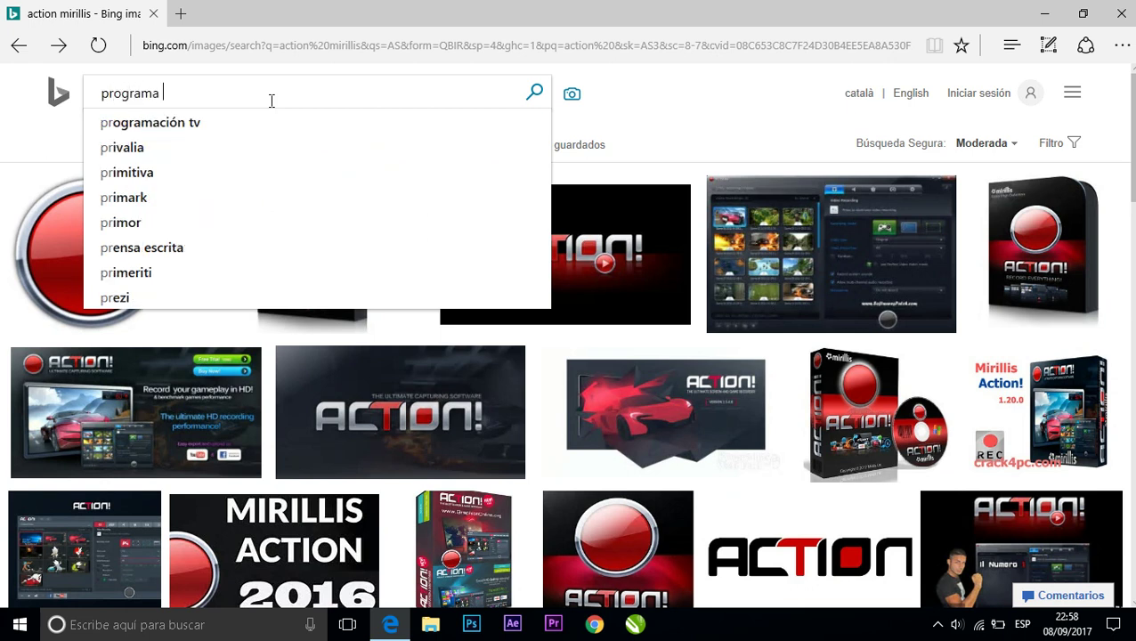
type("s p")
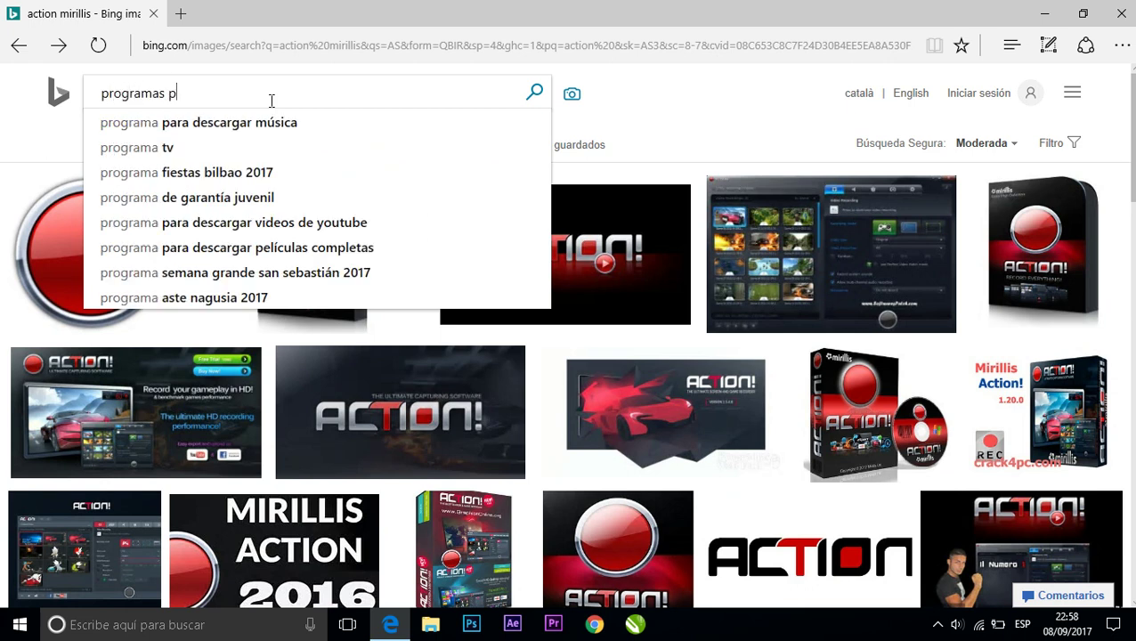
type("a")
key("BackSpace")
key("BackSpace")
key("BackSpace")
key("BackSpace")
key("BackSpace")
key("BackSpace")
key("BackSpace")
key("BackSpace")
key("BackSpace")
key("BackSpace")
key("BackSpace")
key("BackSpace")
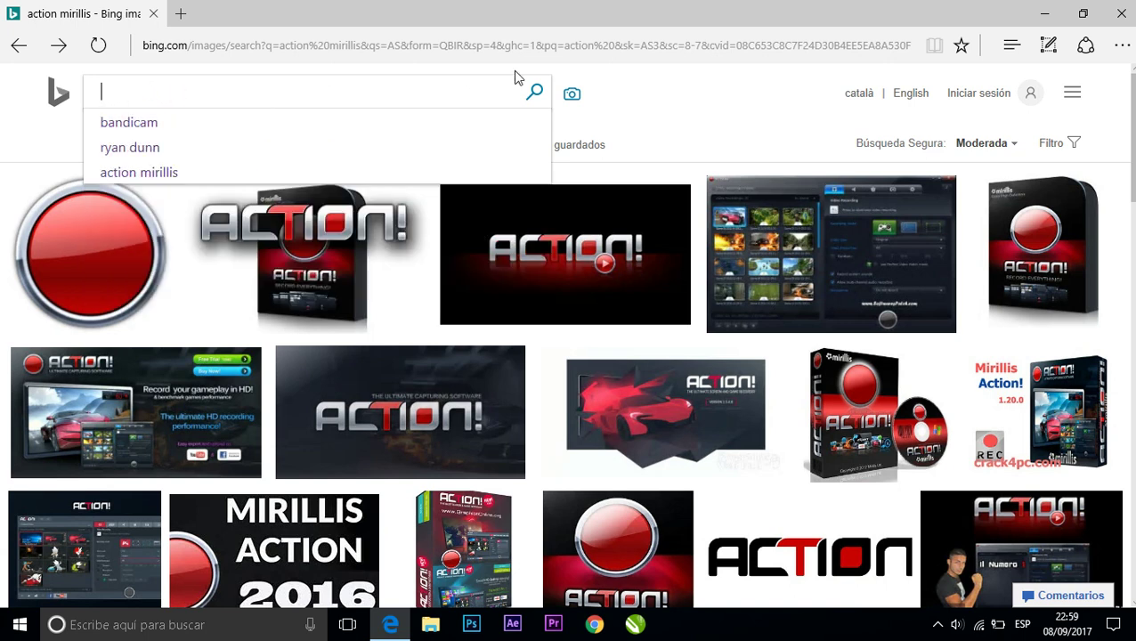
left_click(677, 110)
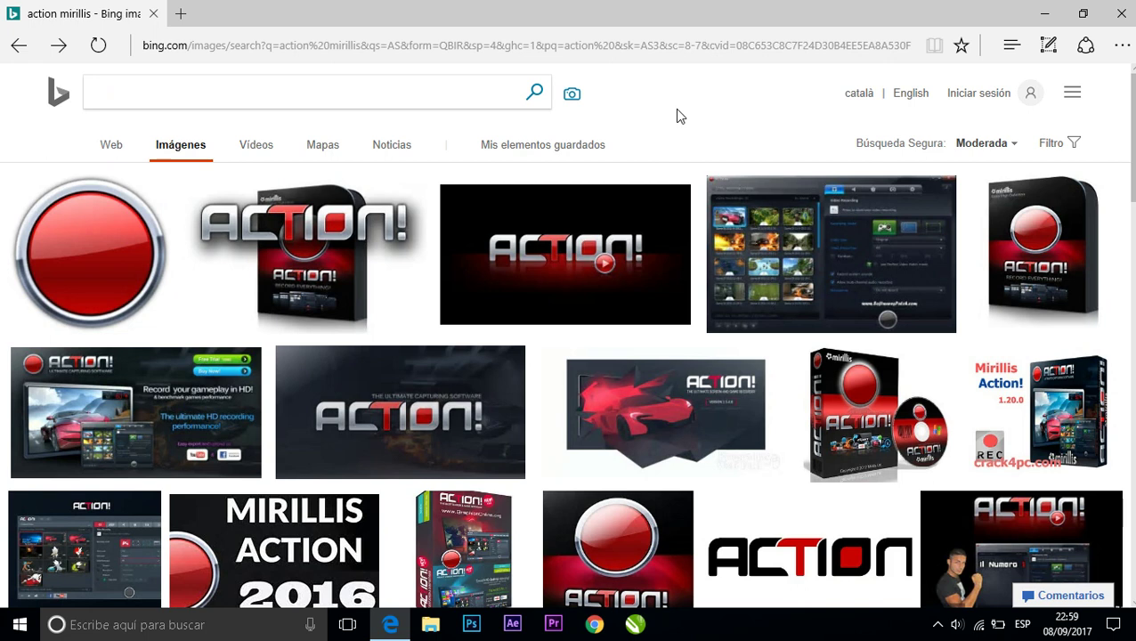
Search the images for "bandicam" again, using the earlier query from the search history
left_click(398, 100)
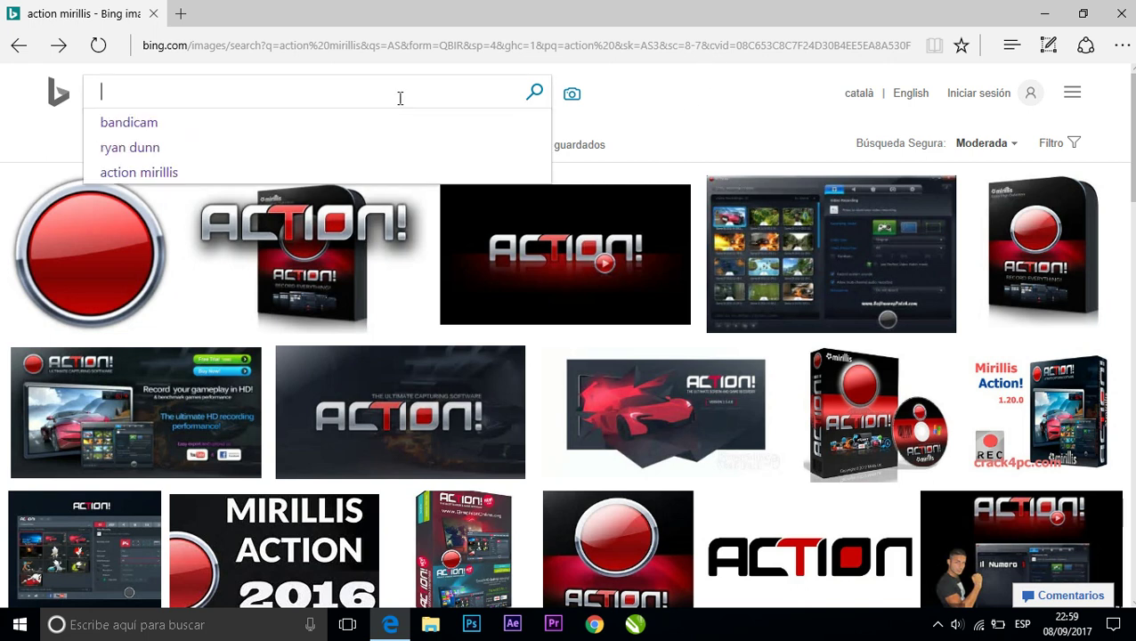
type("c")
key("BackSpace")
left_click(180, 134)
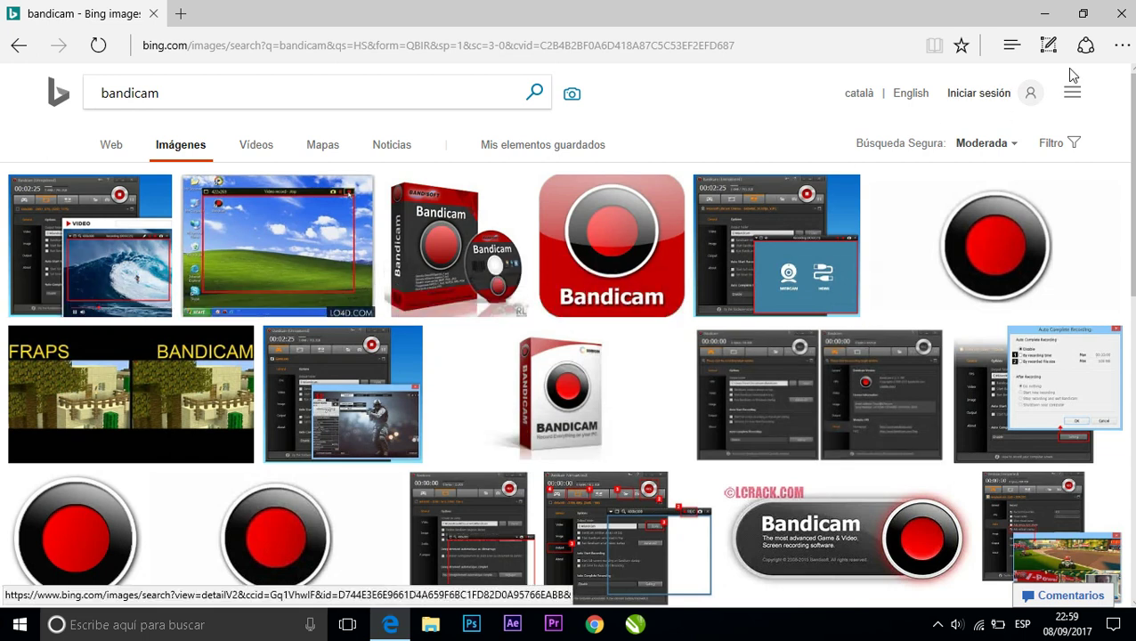
Minimize the browser and bring up the main window of the running Bandicam recorder
left_click(1047, 15)
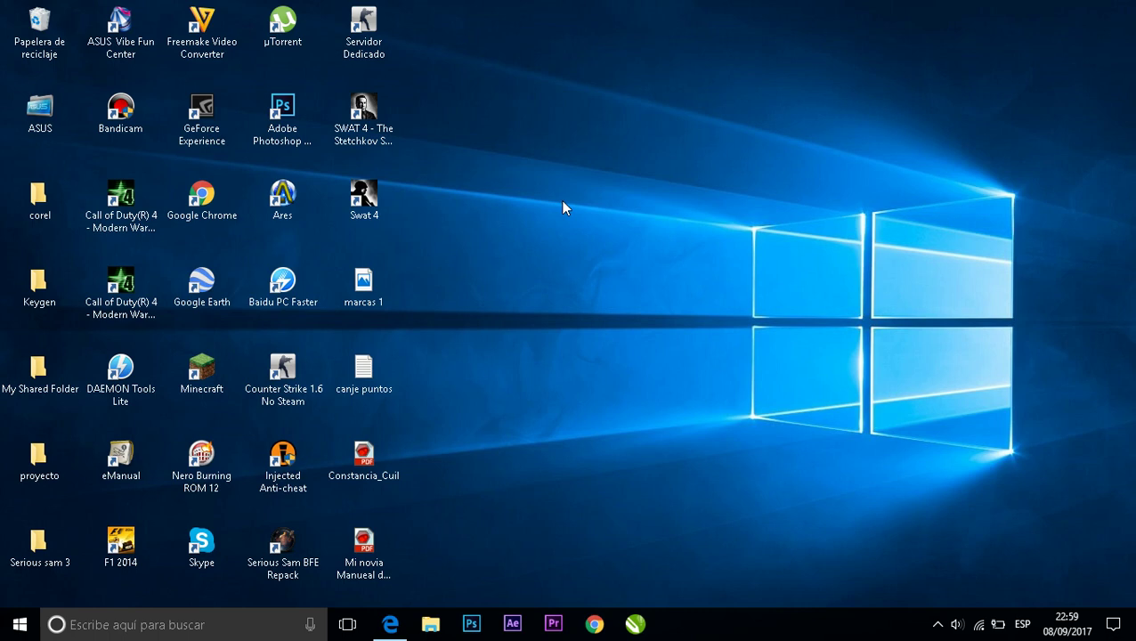
left_click(937, 624)
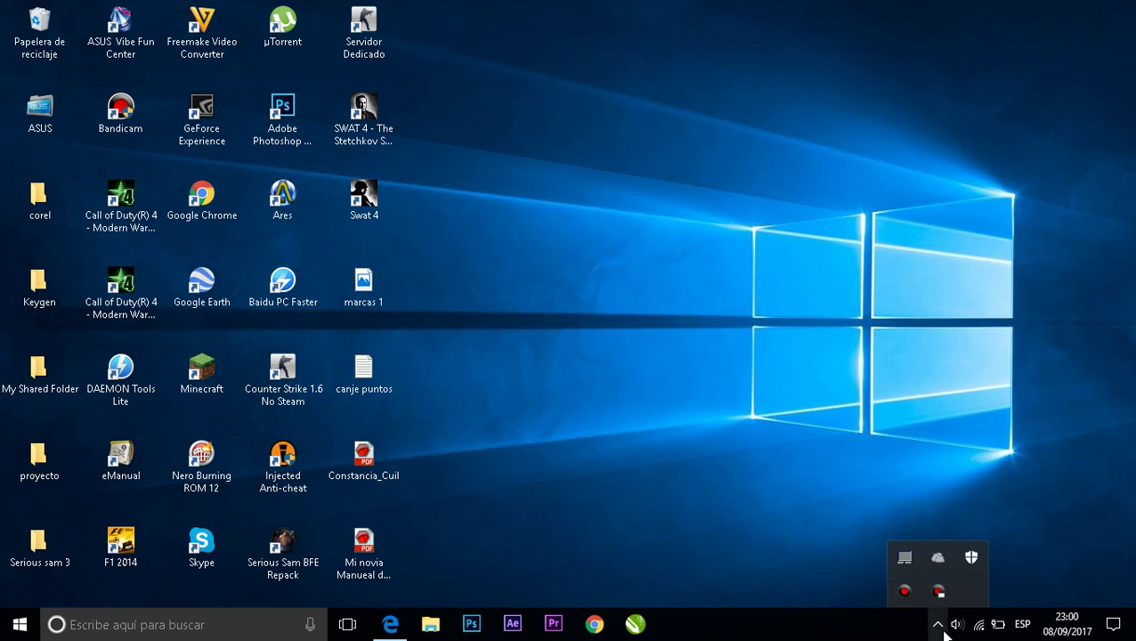
left_click(907, 592)
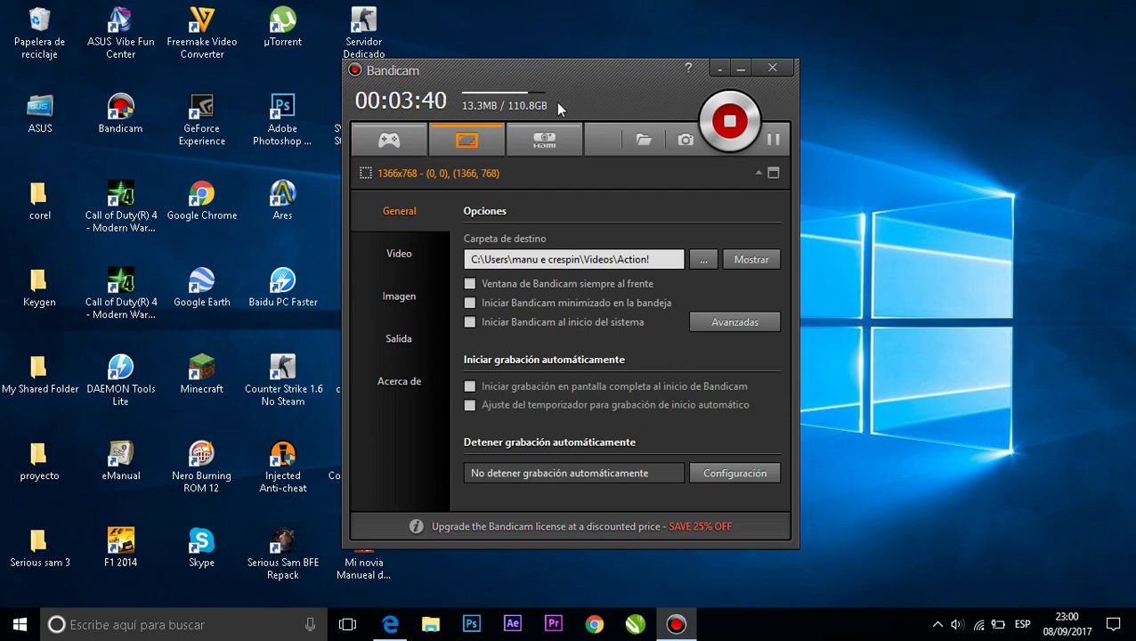
Examine the video recording settings and the available secondary sound devices in the recording configuration, cancelling without changes
left_click(434, 265)
left_click(469, 279)
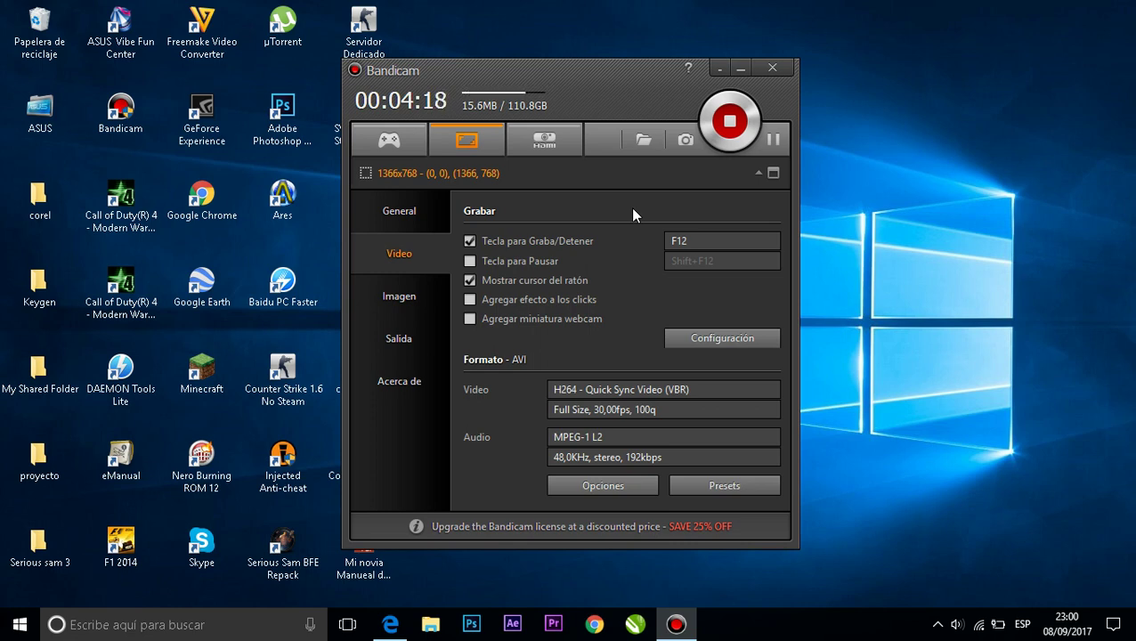
left_click(703, 342)
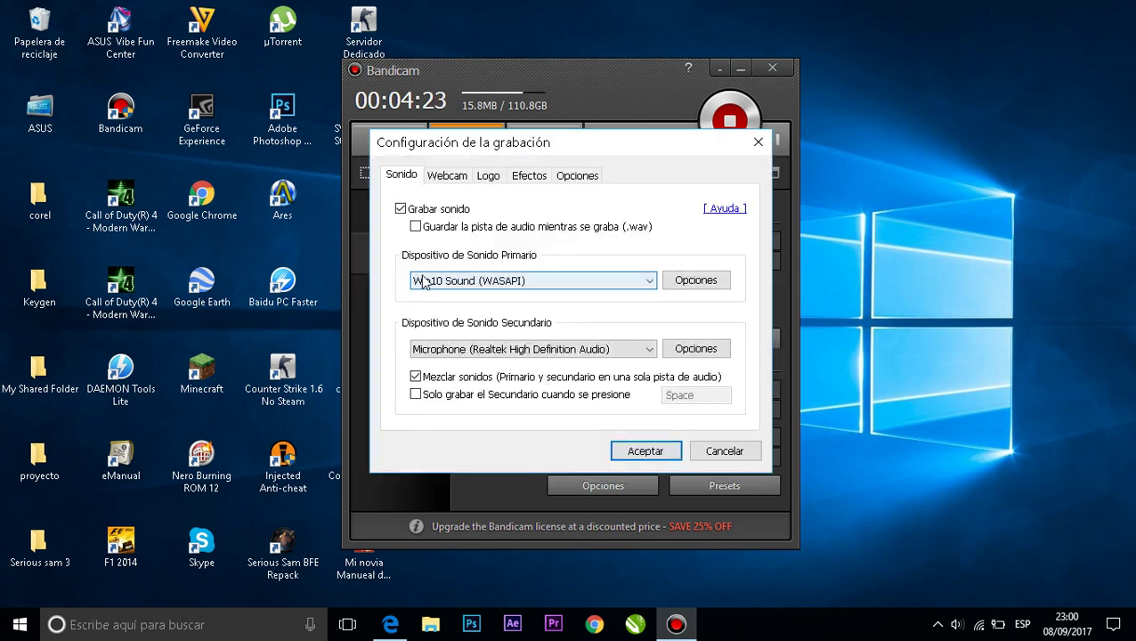
left_click(652, 350)
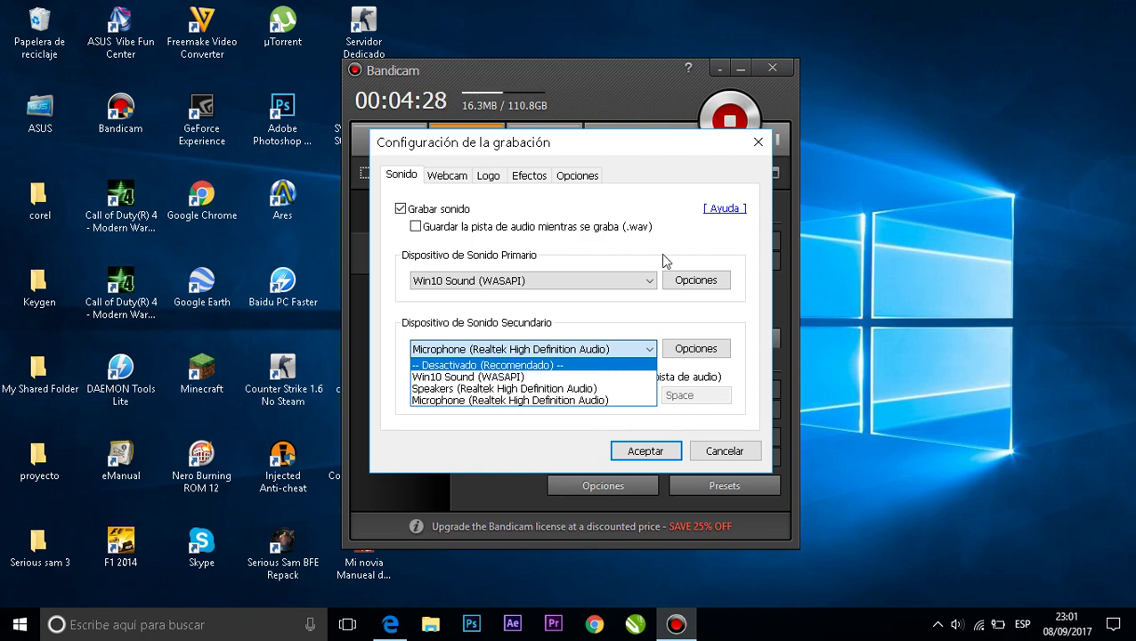
left_click(718, 452)
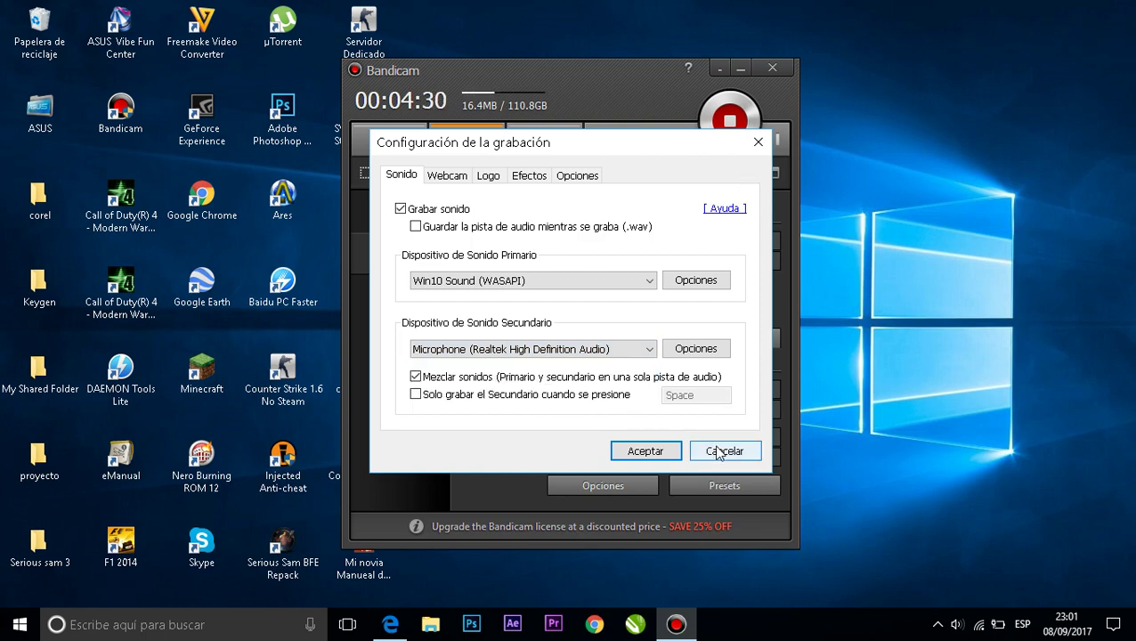
left_click(718, 451)
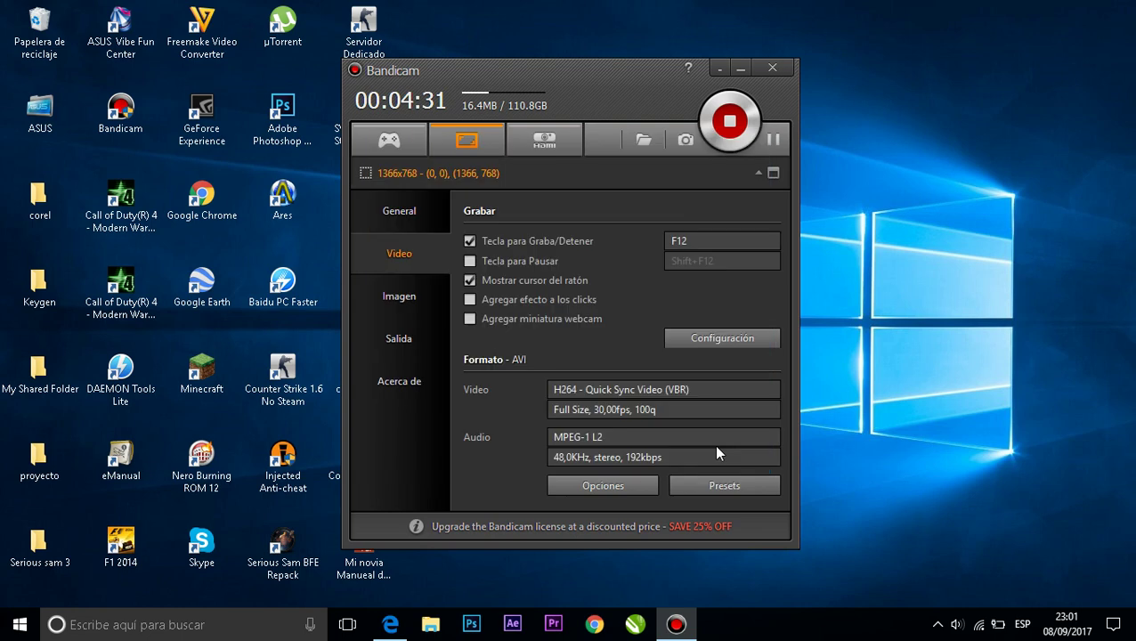
Check the General options, and review the secondary sound device choices in the recording configuration again, closing it without saving
left_click(397, 207)
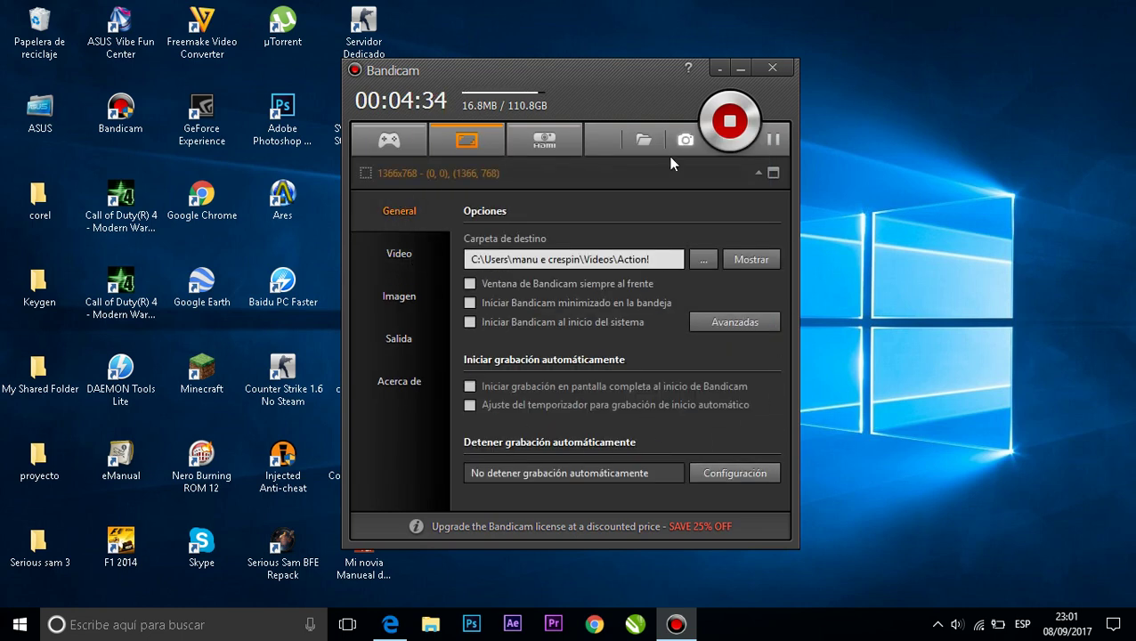
left_click(424, 251)
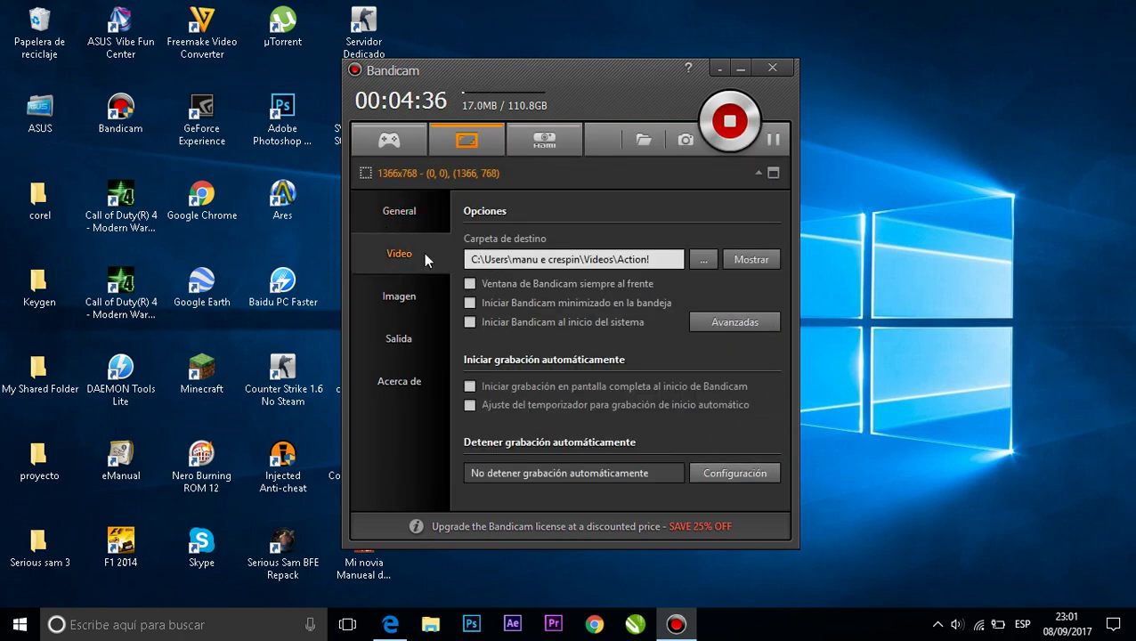
left_click(722, 338)
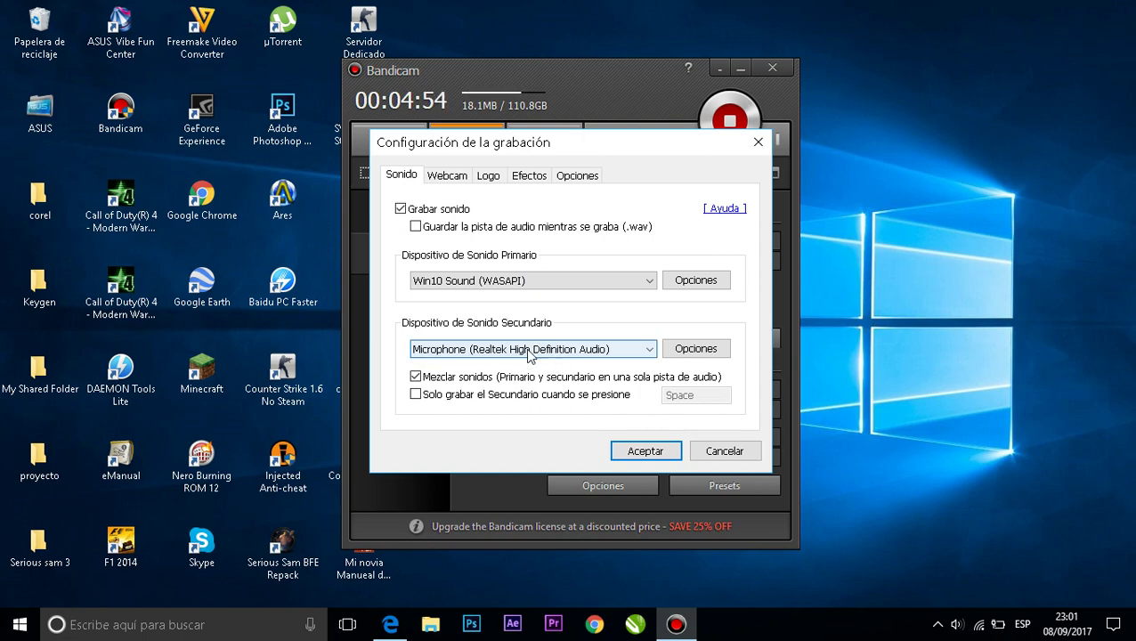
left_click(518, 351)
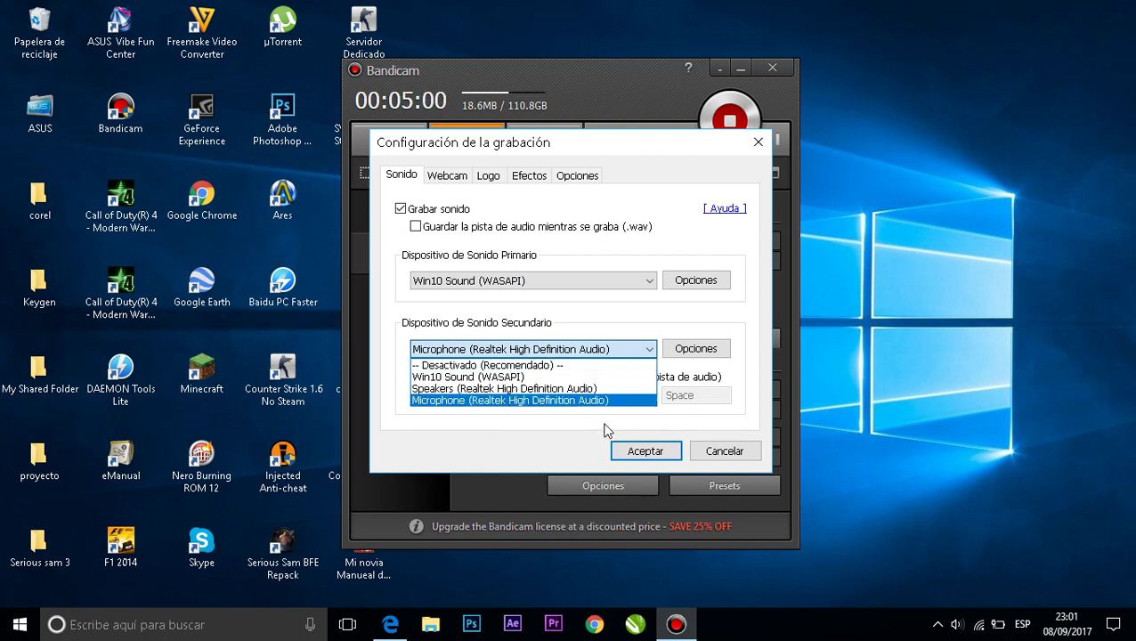
left_click(724, 454)
left_click(724, 454)
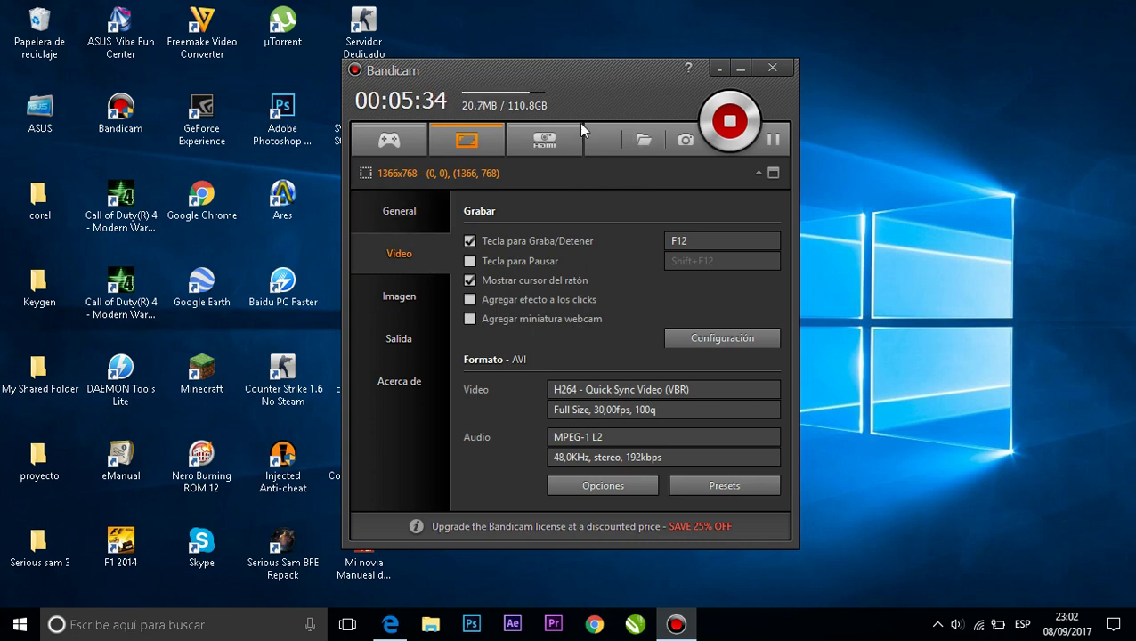
Minimize the Bandicam window to return to the desktop
left_click(739, 69)
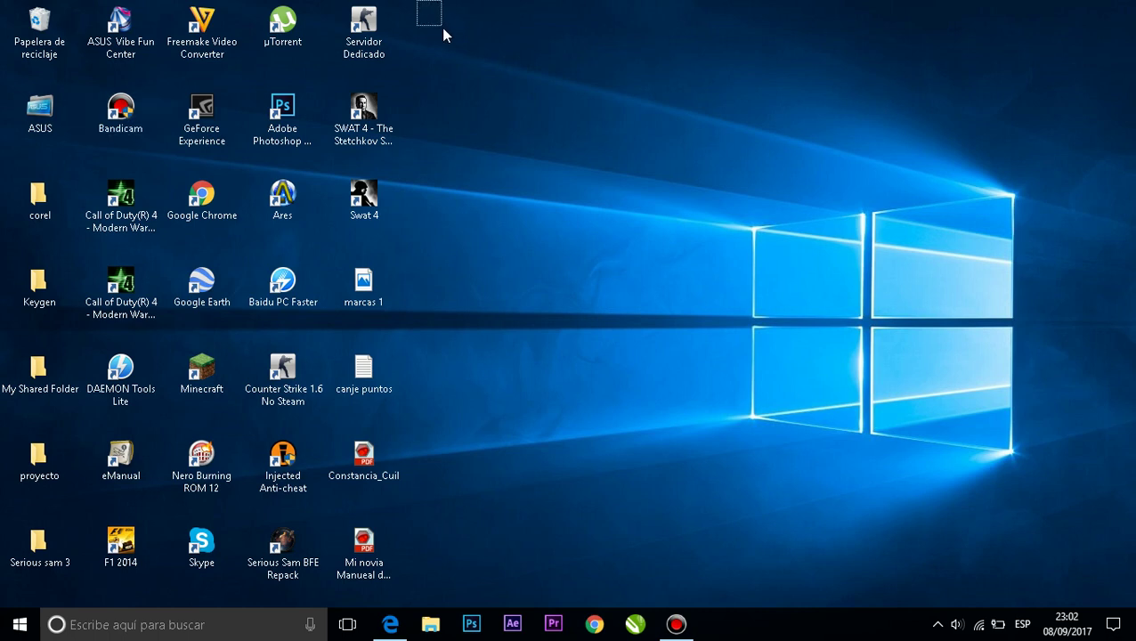
left_click_drag(442, 28, 809, 101)
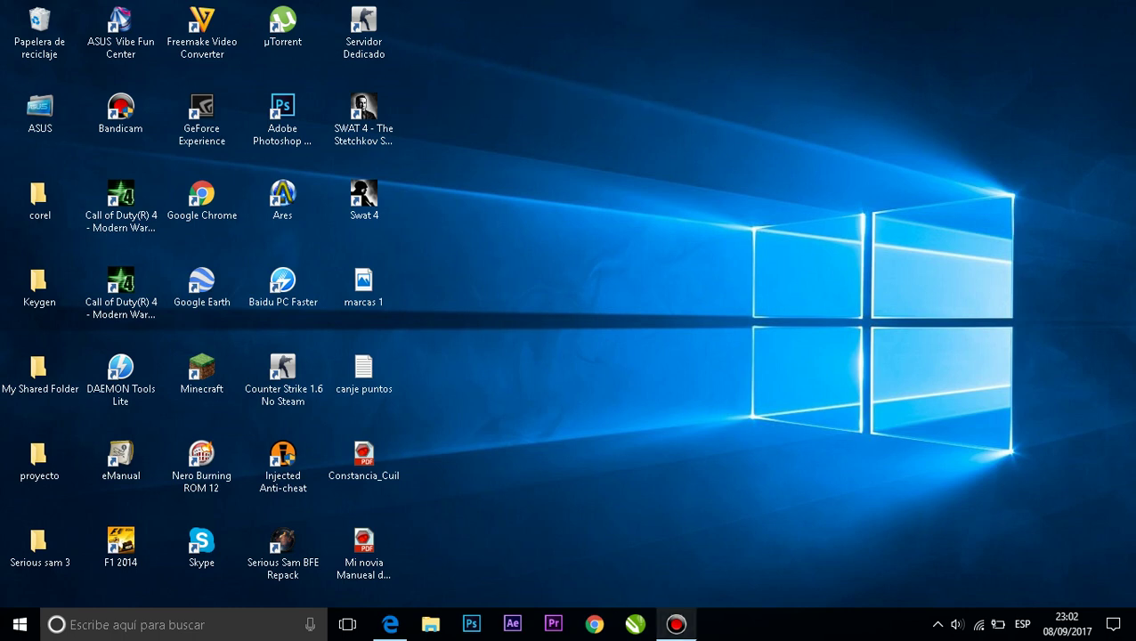
Restore the Bandicam window and minimize it to the system tray
mouse_move(676, 624)
left_click(687, 564)
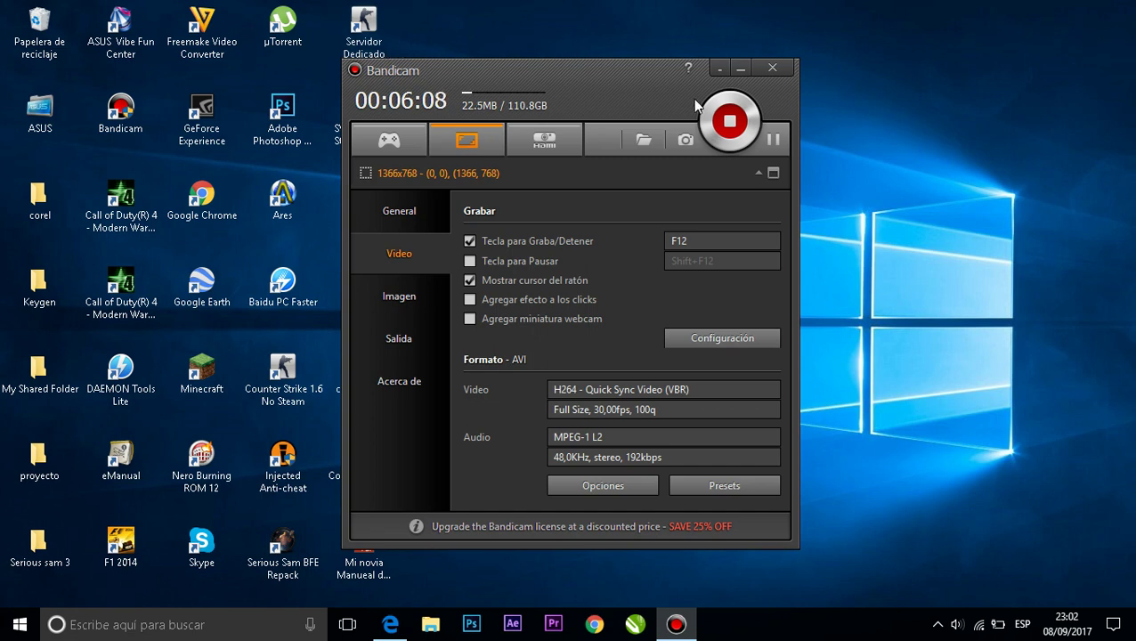
left_click(722, 72)
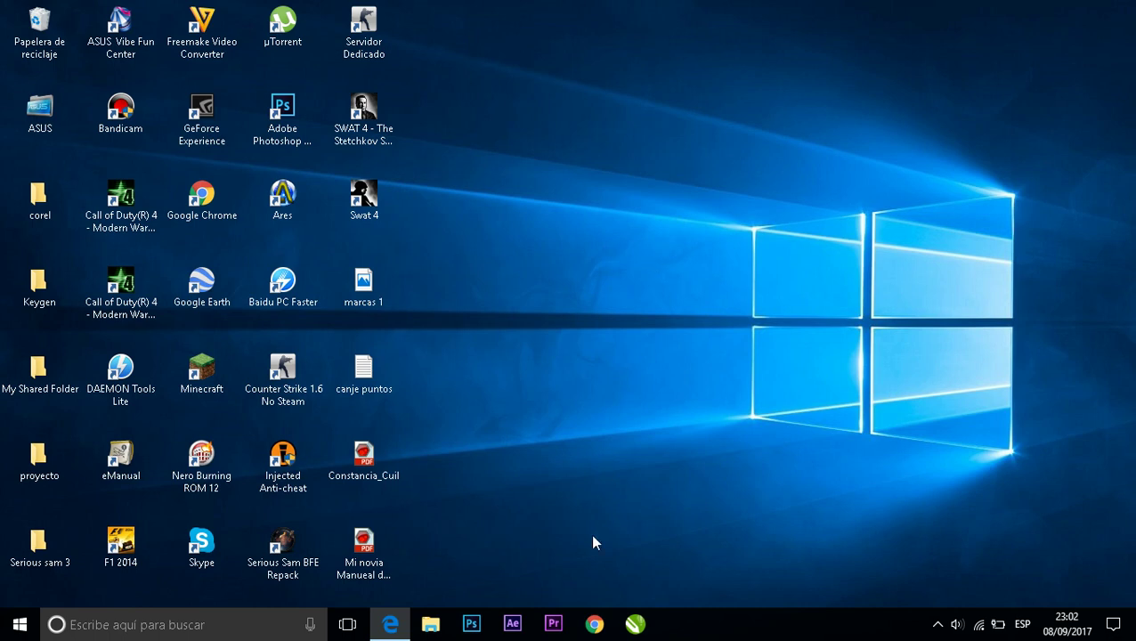
Reopen Bandicam from its icon among the hidden tray icons, and send the window back to the system tray
left_click(937, 624)
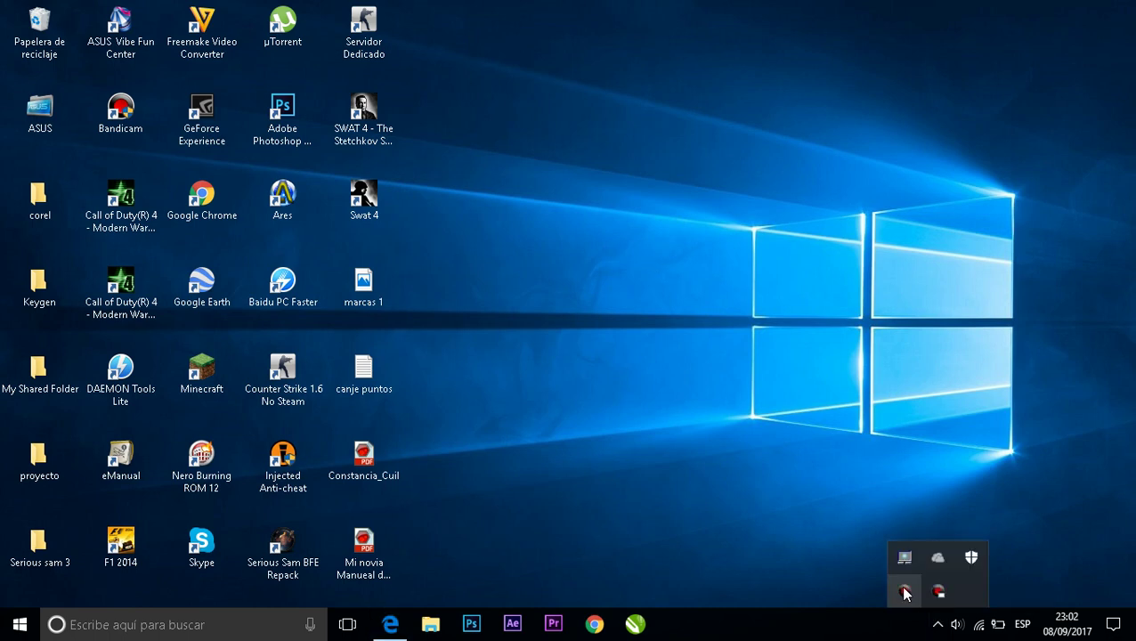
left_click(904, 592)
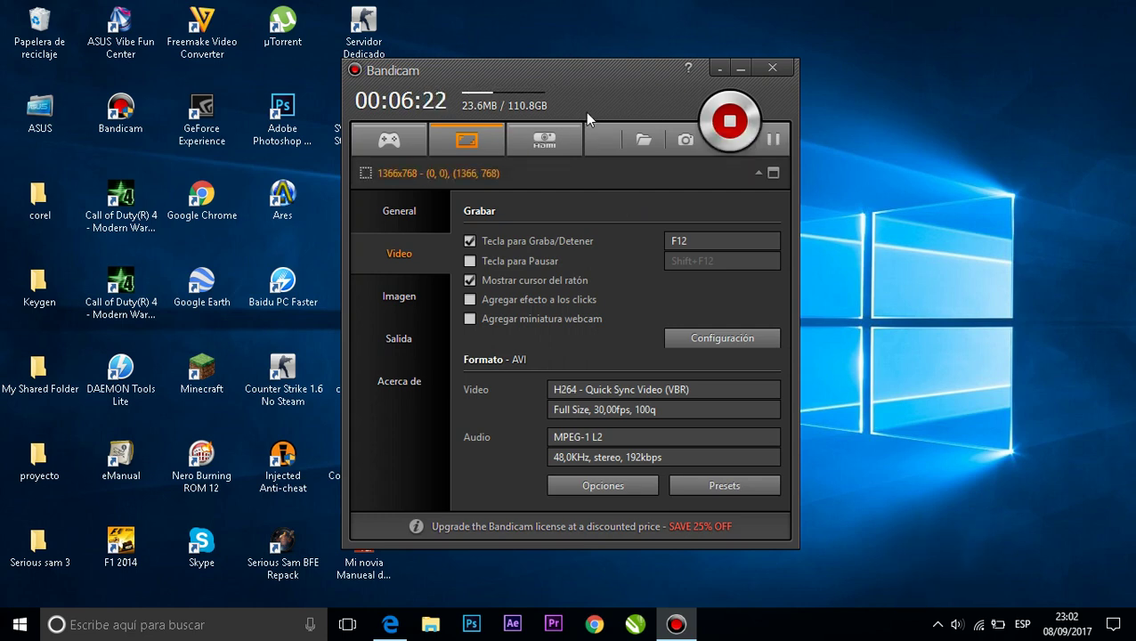
left_click(721, 72)
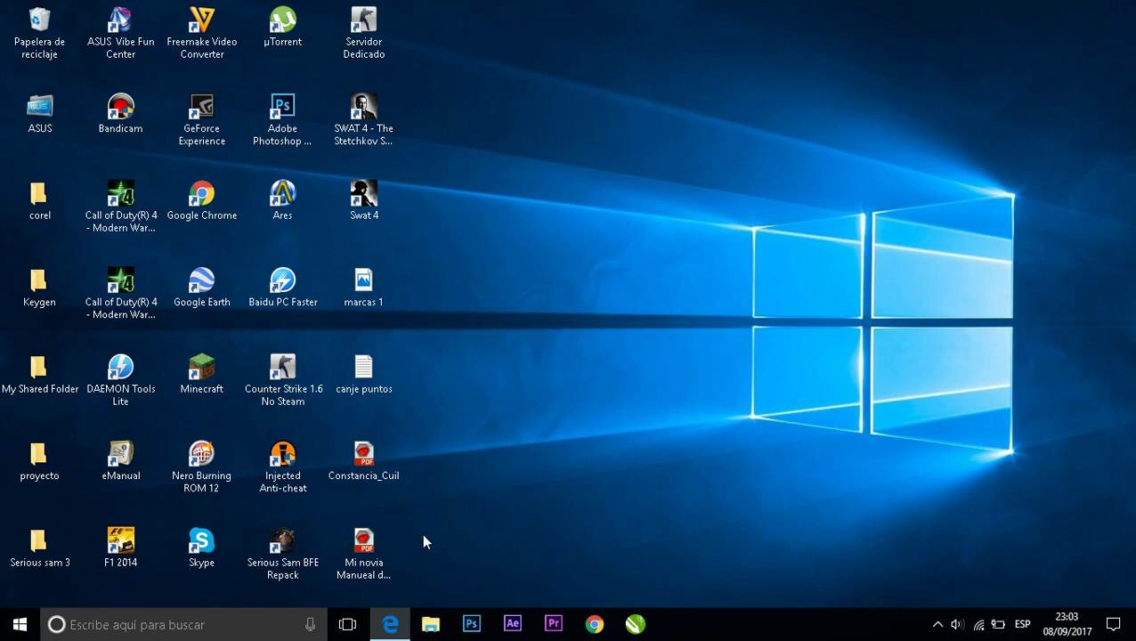
In a maximized File Explorer window, open Documents > Complementos Del Bandicam 3.0.1 and select the Bandicam Setup 3X installer
left_click(429, 624)
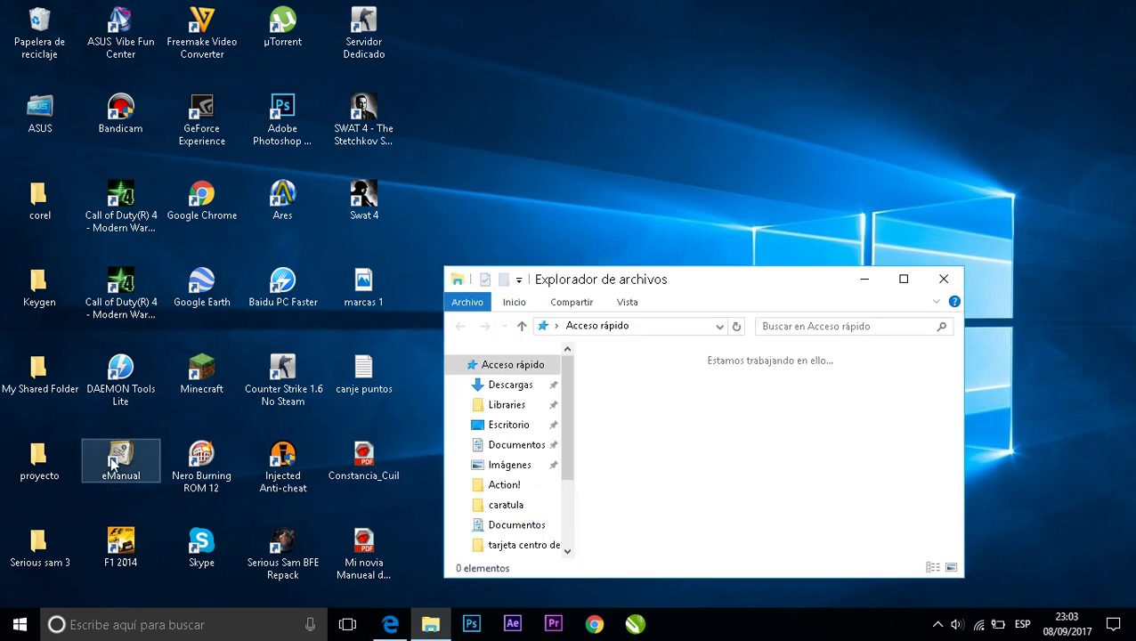
double_click(602, 282)
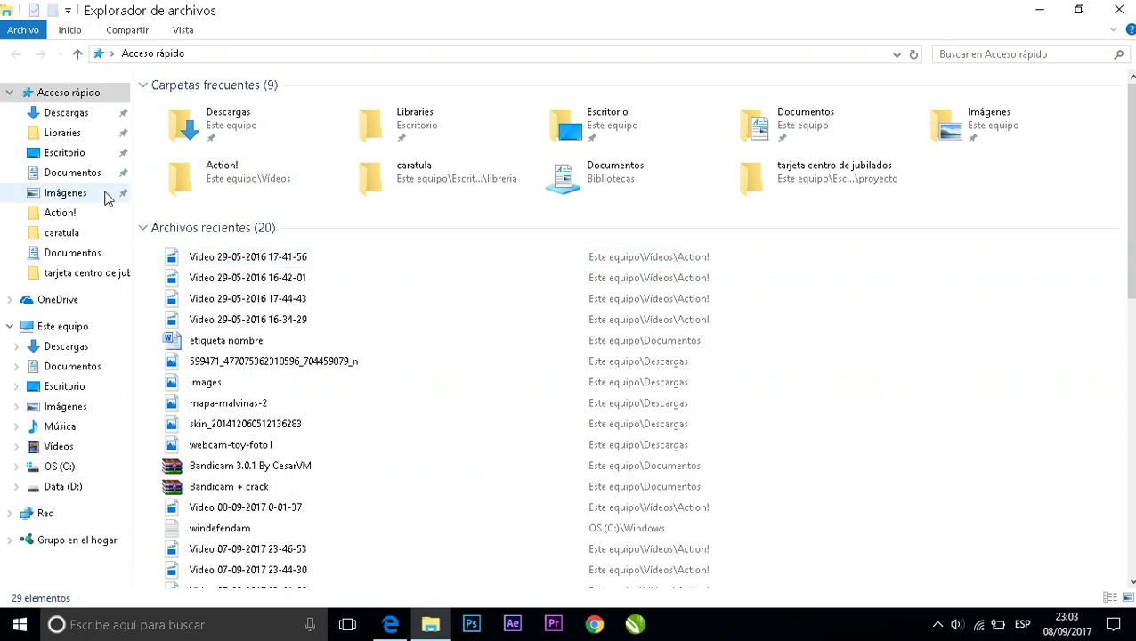
left_click(80, 172)
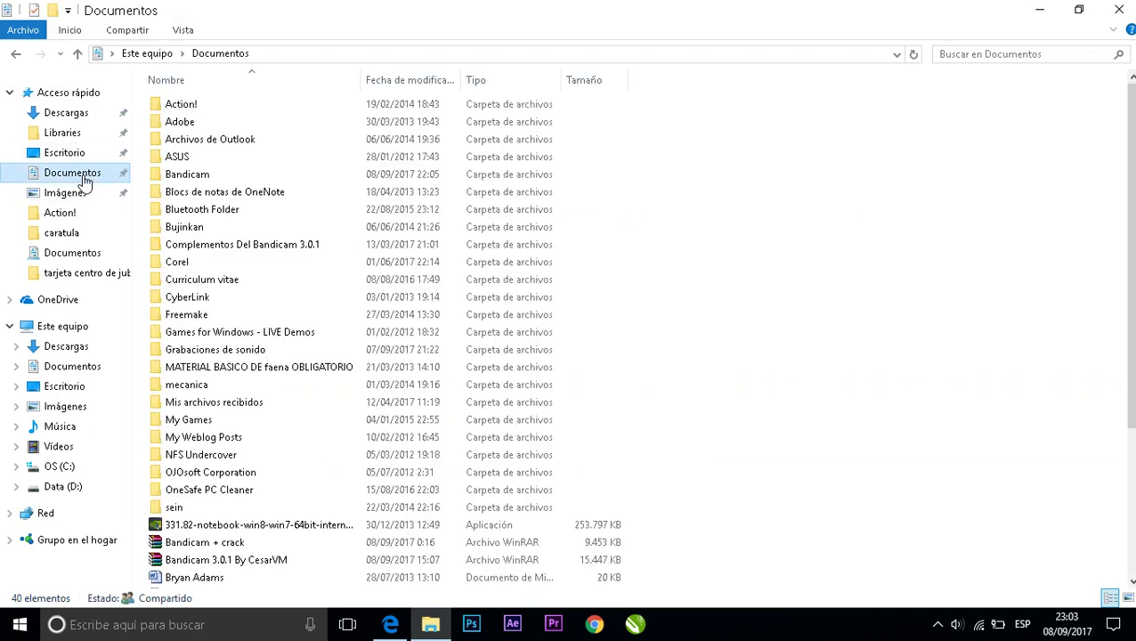
left_click(336, 301)
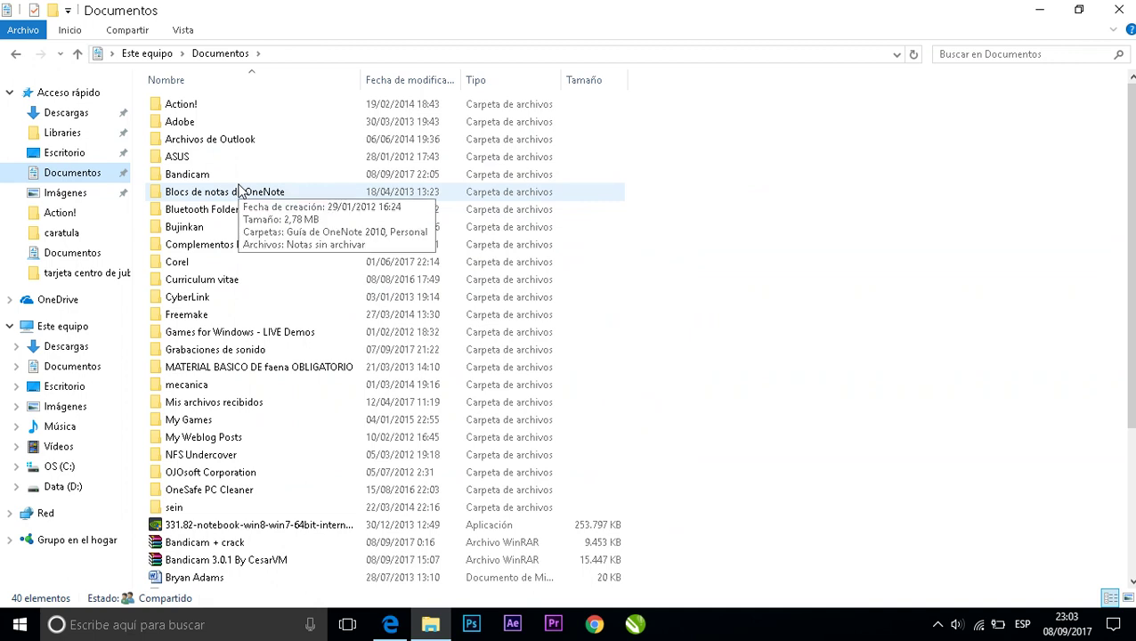
double_click(228, 243)
left_click(202, 127)
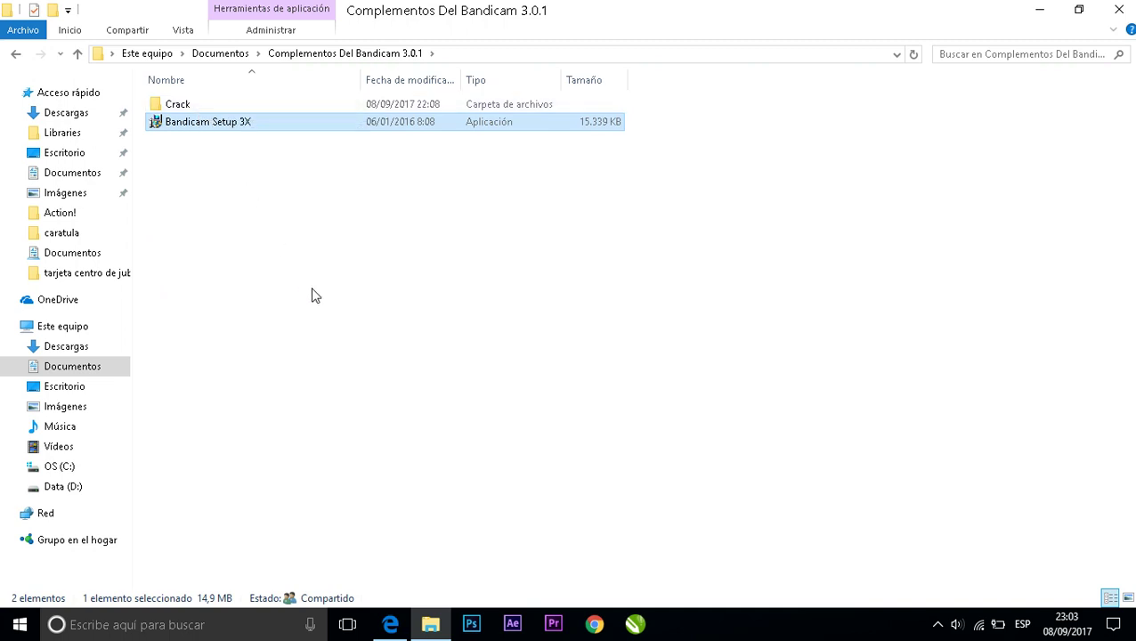
Open the Crack subfolder and run the Bandicam 3X application
double_click(203, 109)
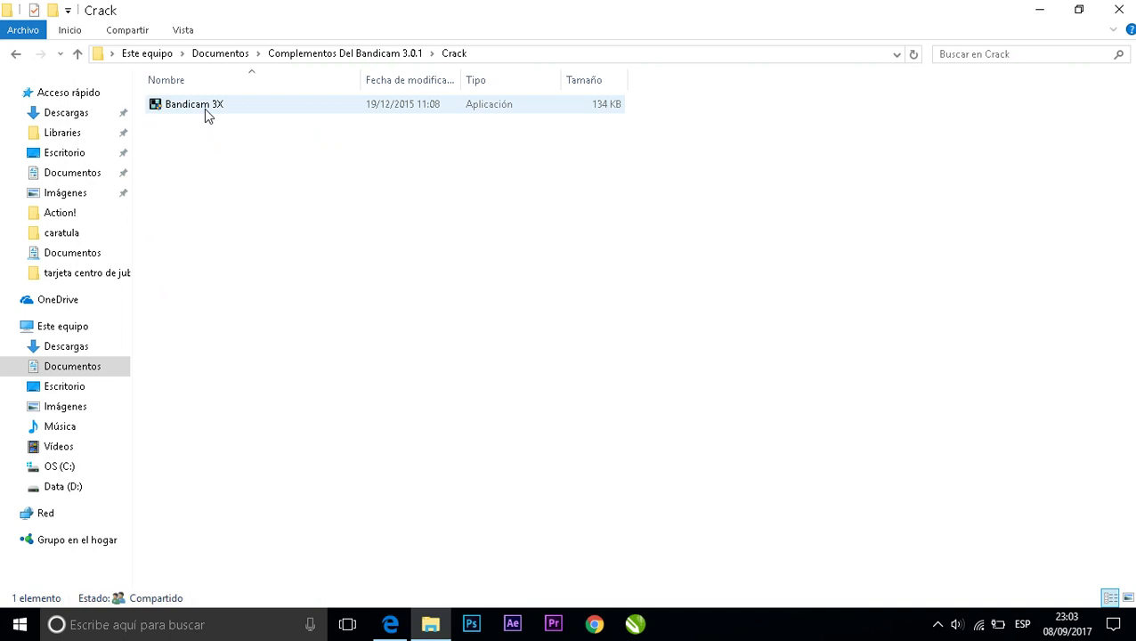
left_click(191, 107)
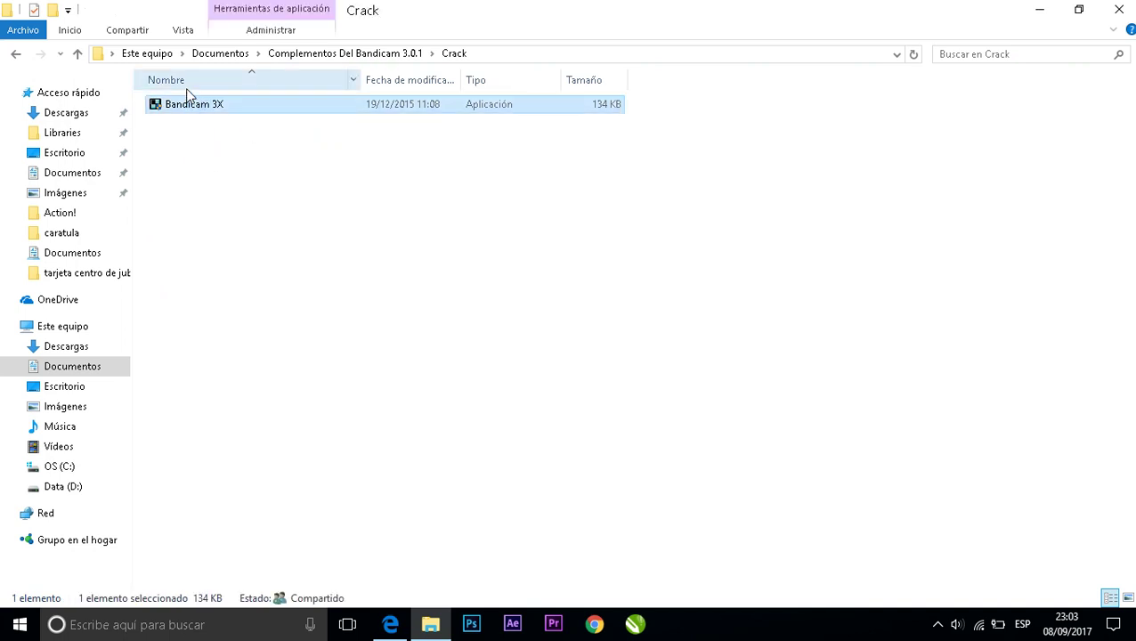
key("Return")
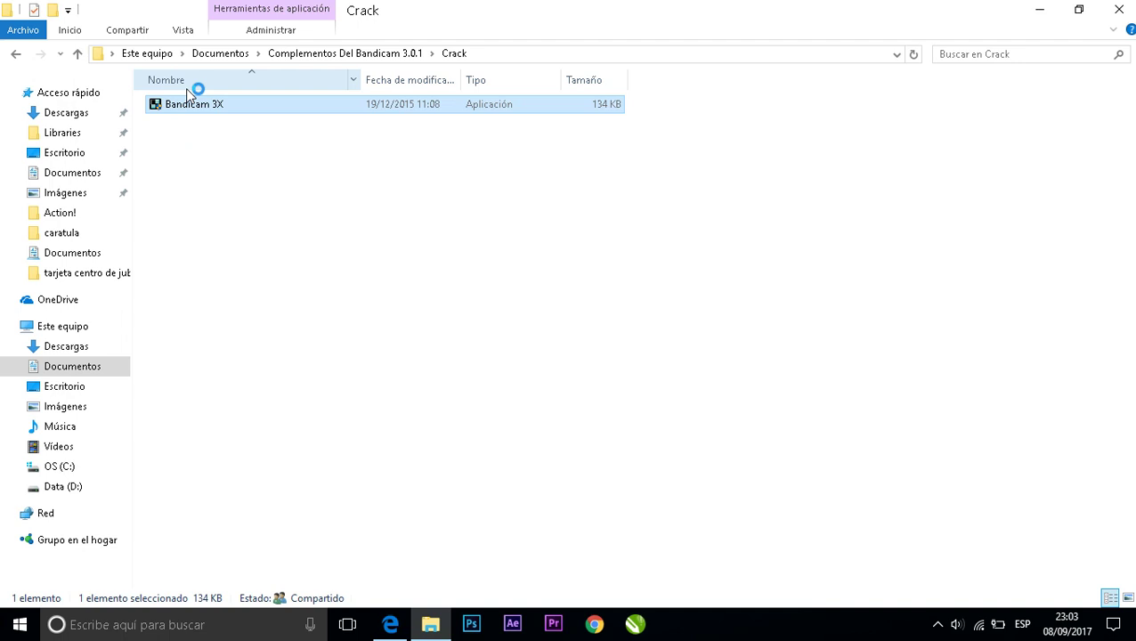